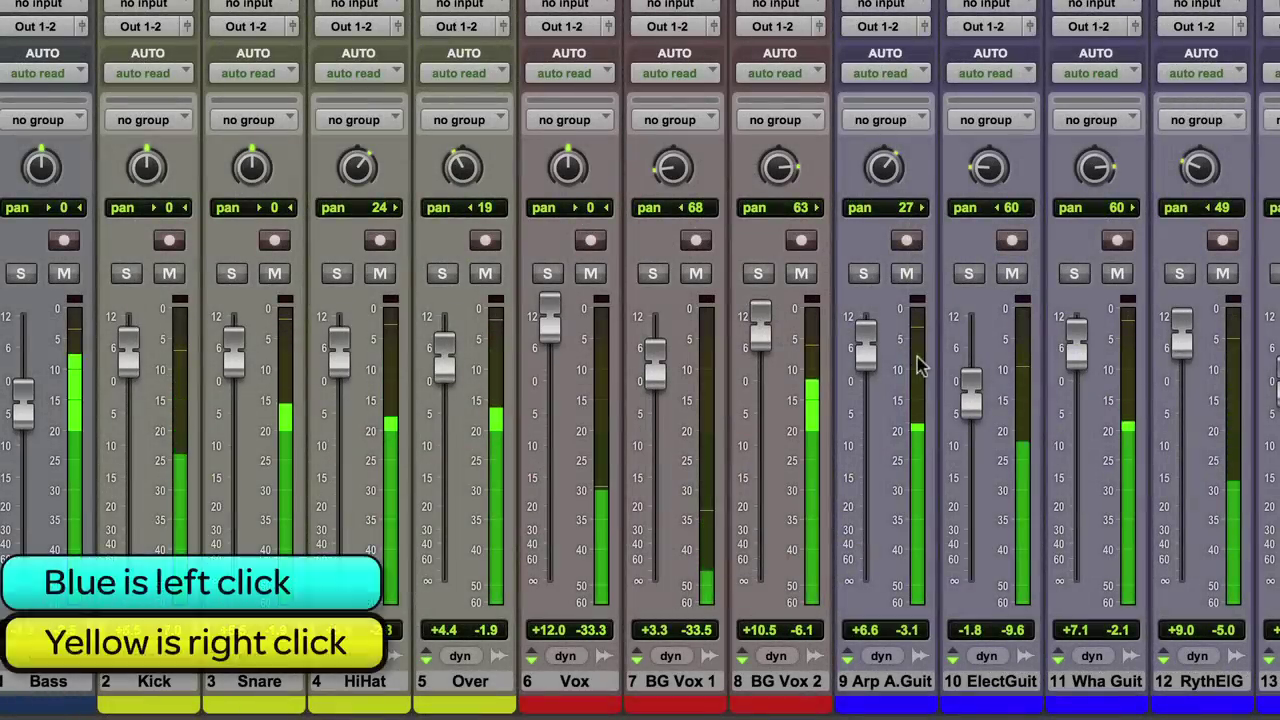
Cycle the track meters through Pro Tools Classic and VENUE Peak, ending on VENUE RMS.
right_click(918, 366)
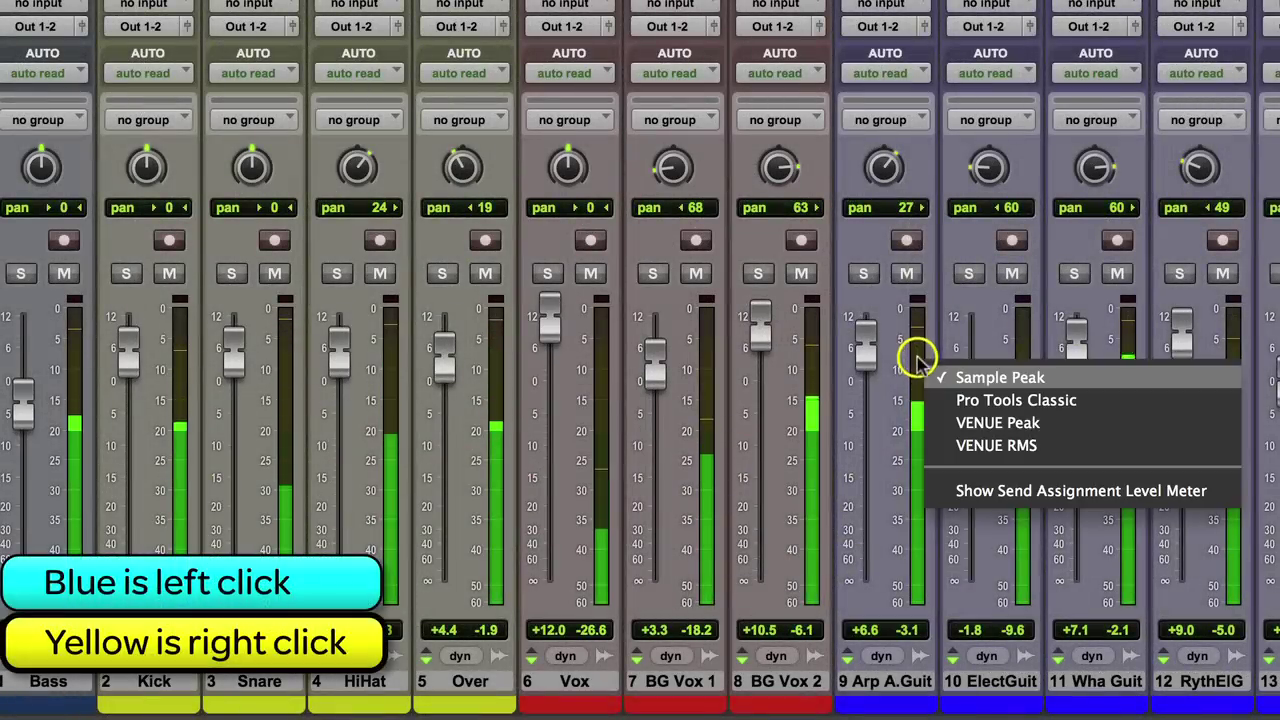
click(1030, 377)
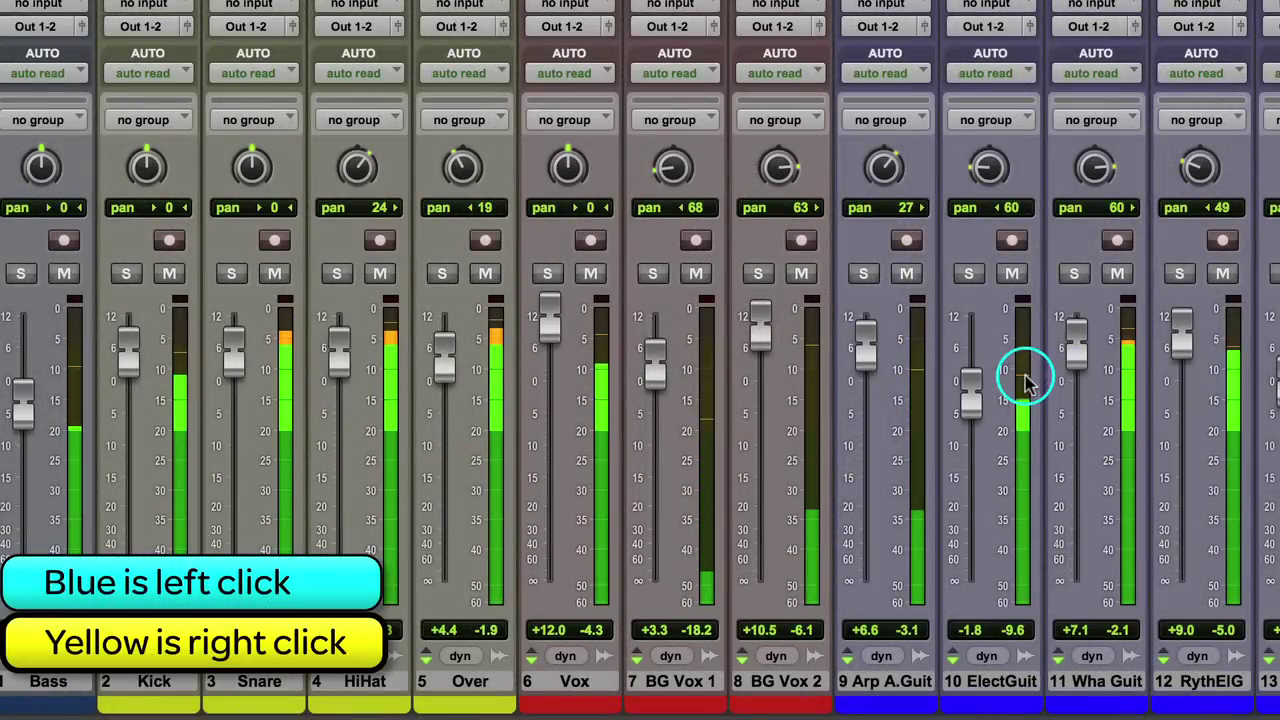
right_click(915, 390)
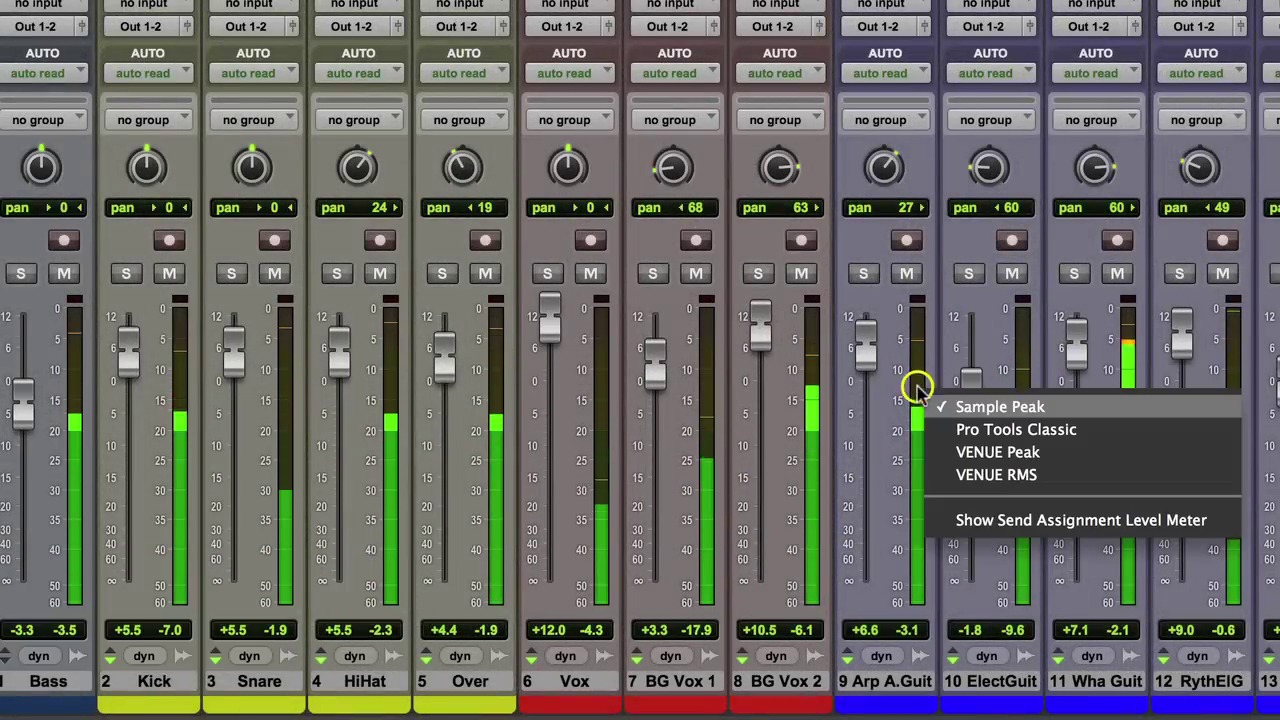
click(947, 430)
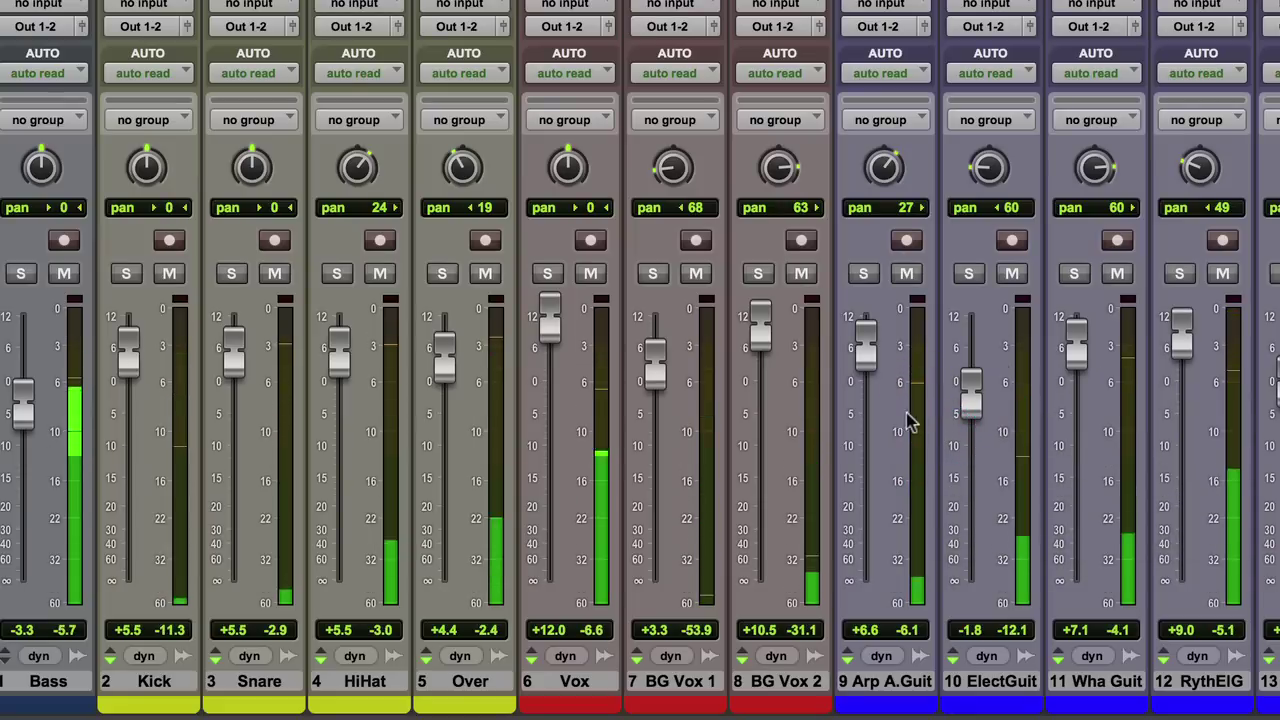
right_click(916, 410)
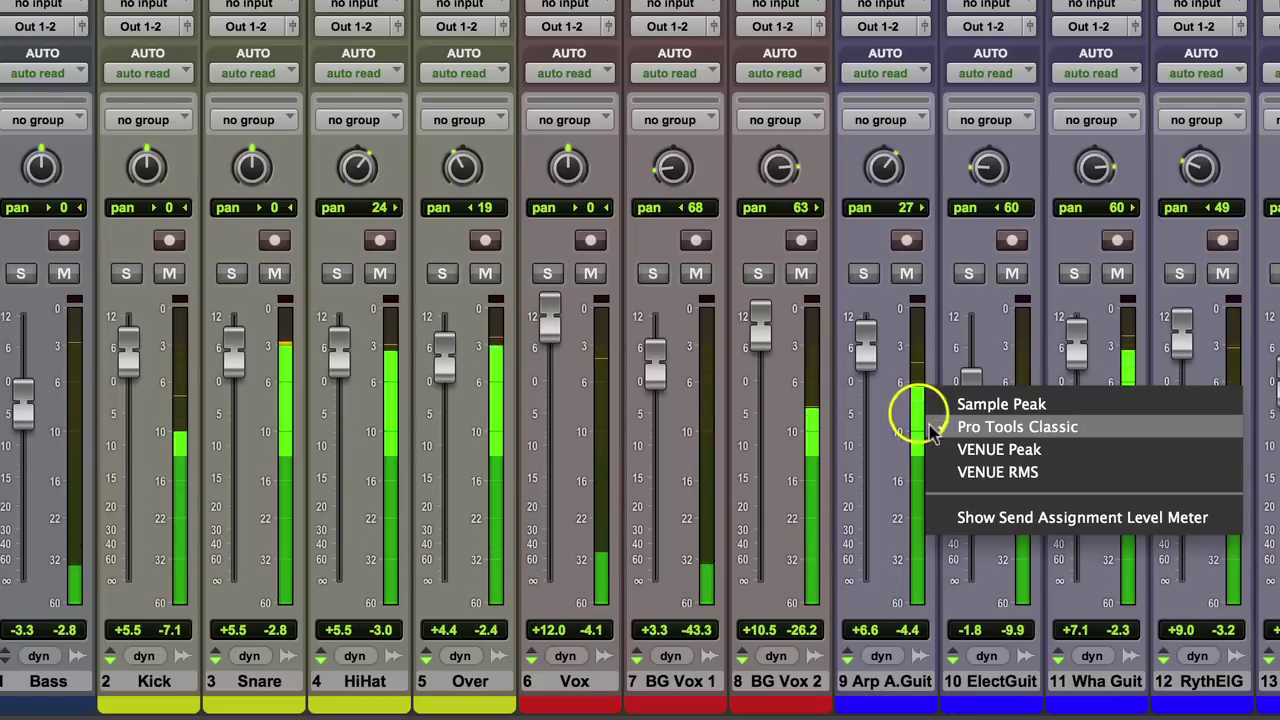
click(936, 449)
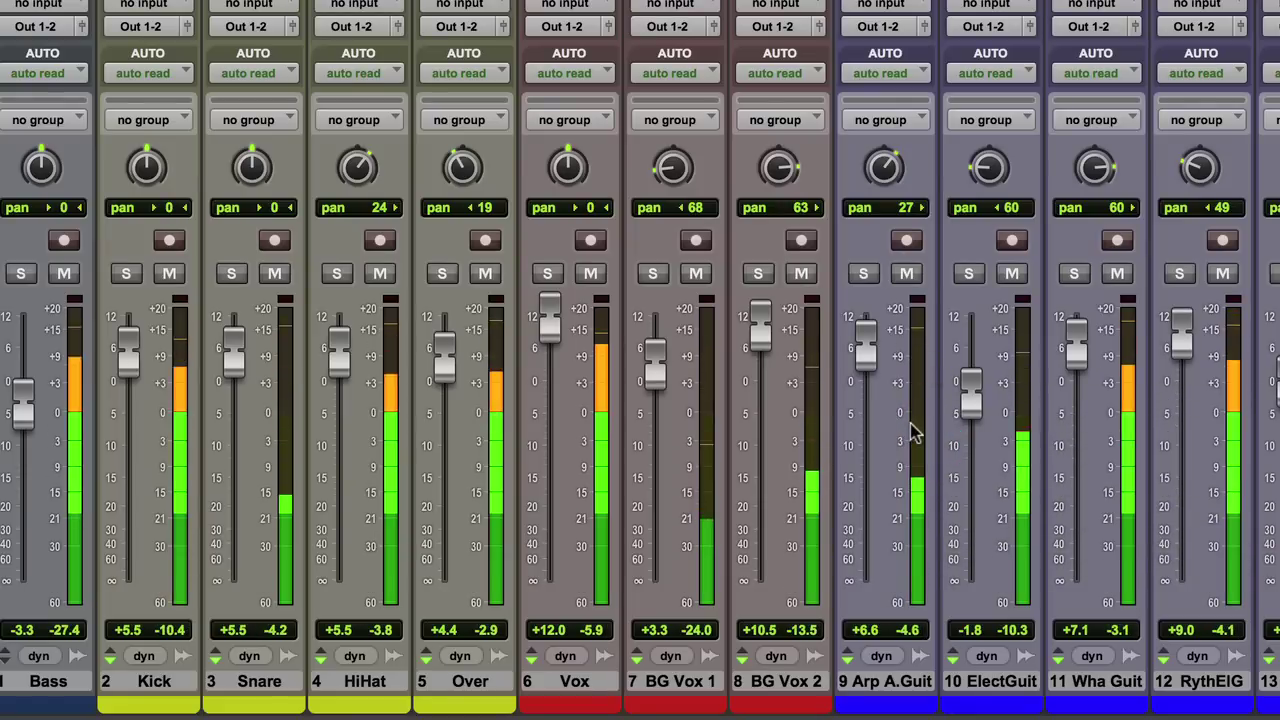
right_click(910, 426)
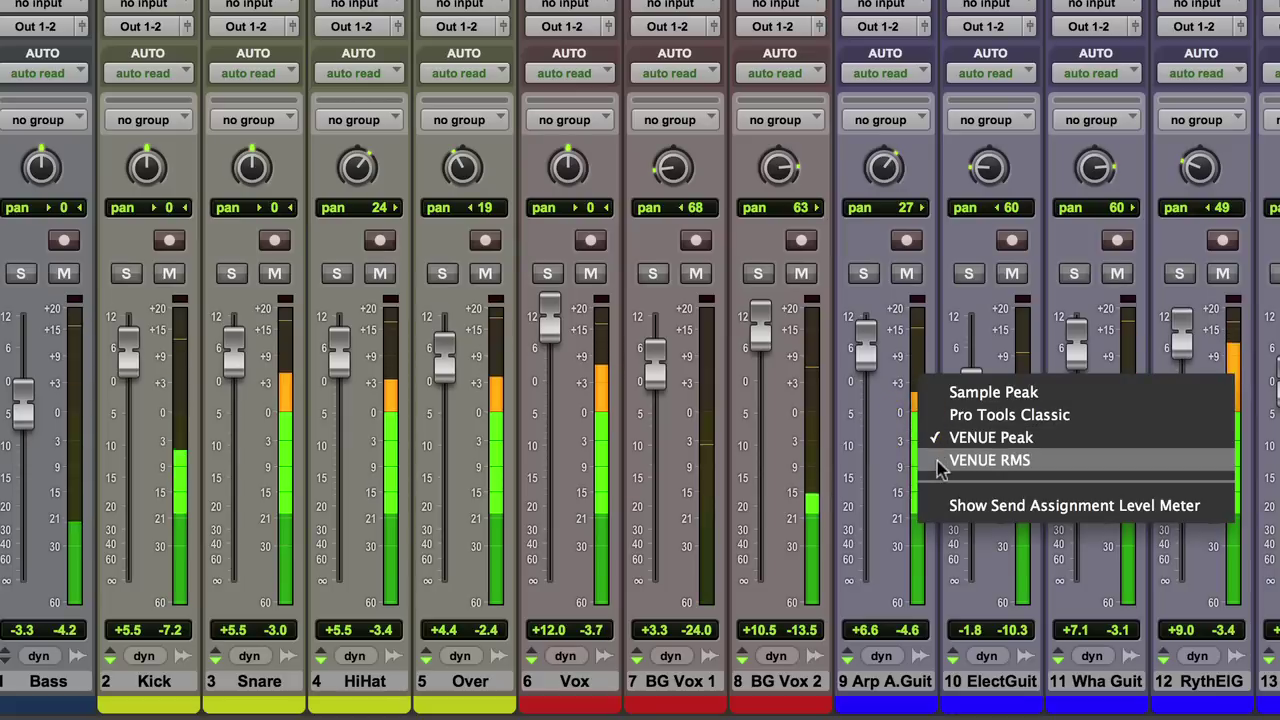
click(938, 458)
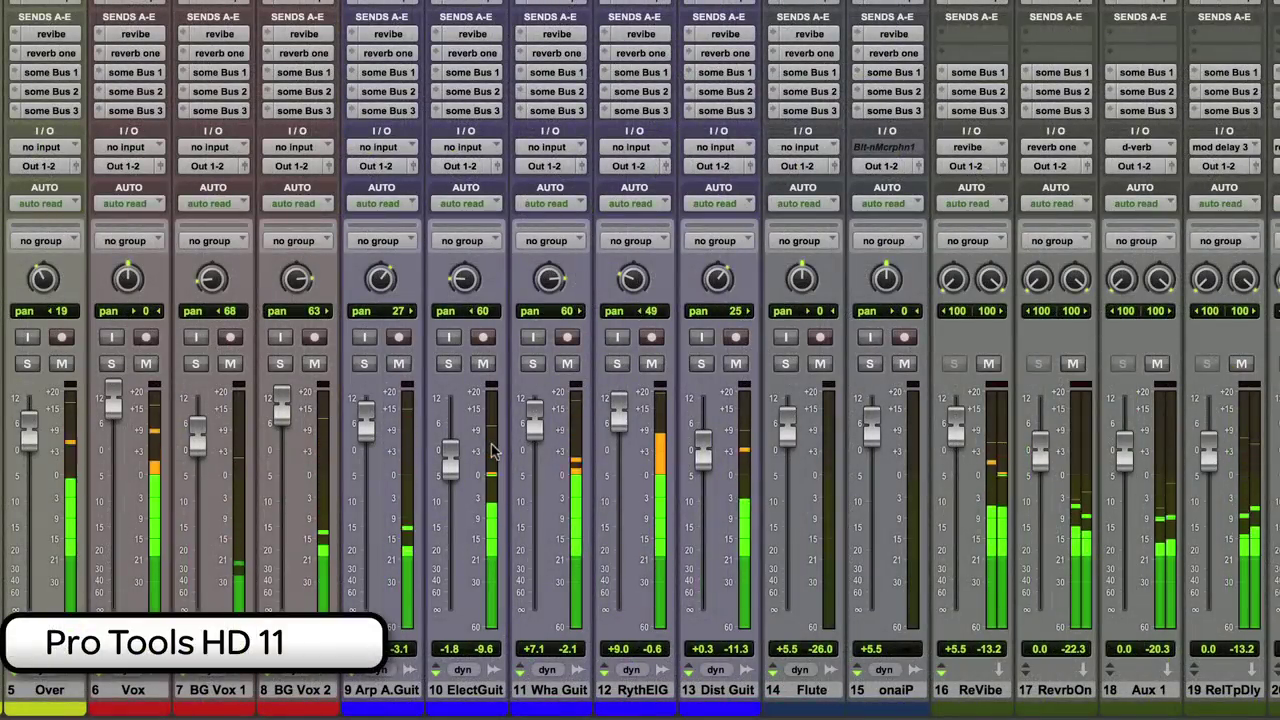
Switch the ElectGuit meters through Linear, Linear (Extended), RMS and VU.
right_click(492, 450)
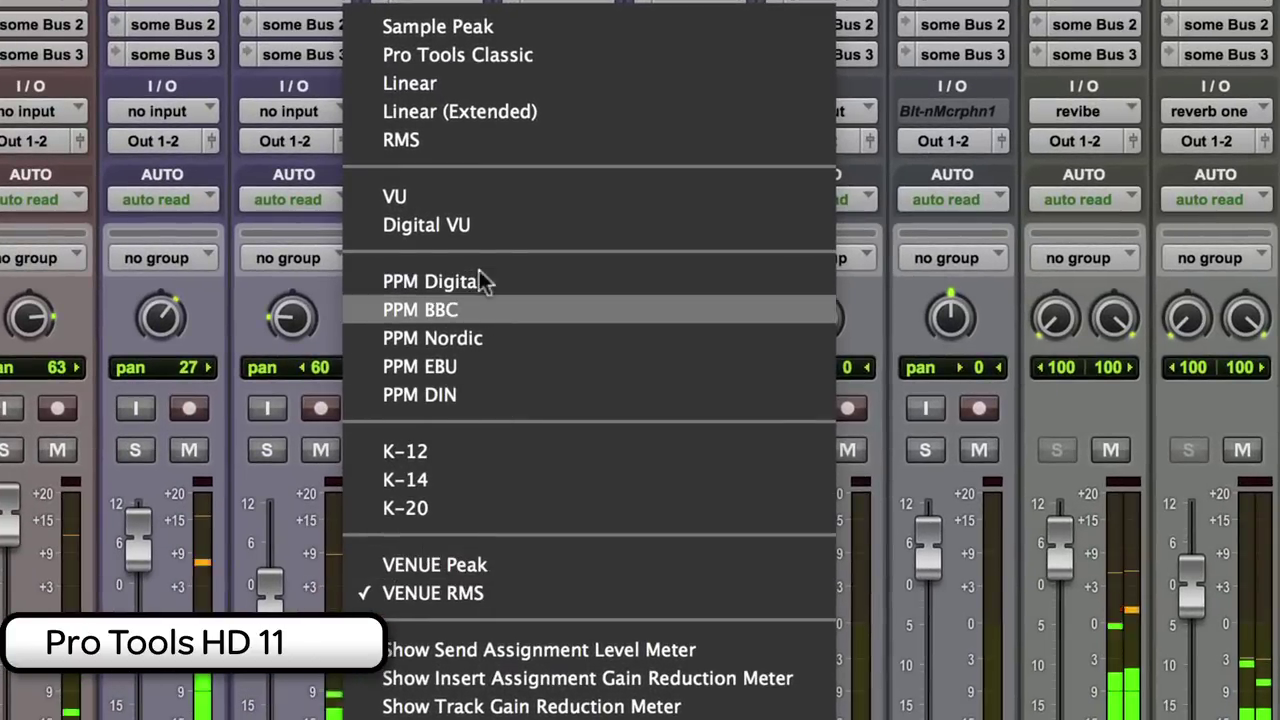
click(442, 86)
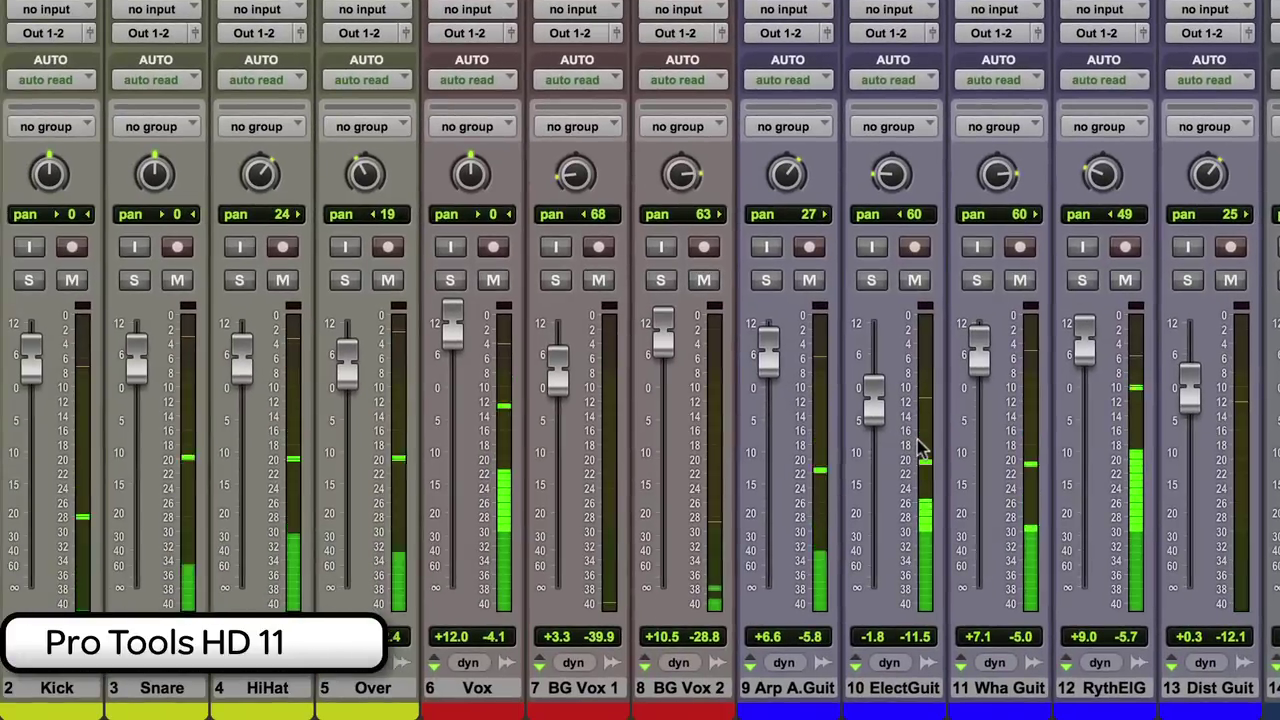
right_click(692, 555)
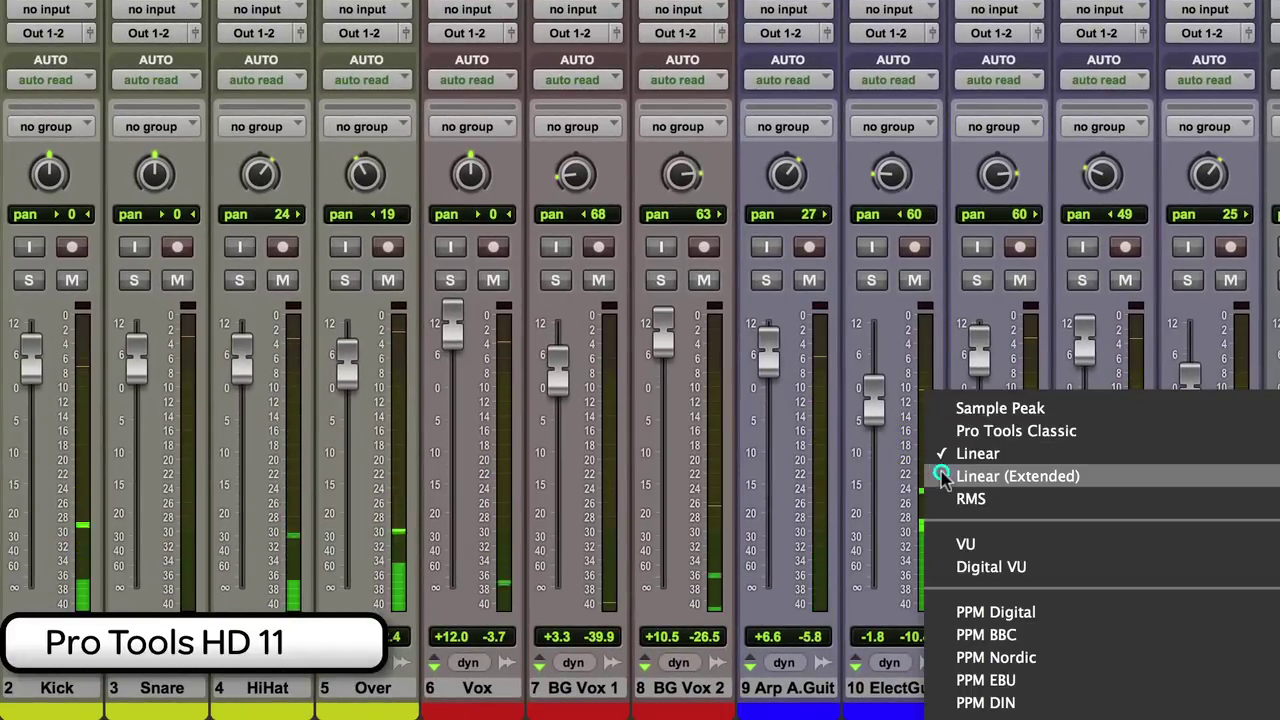
click(942, 476)
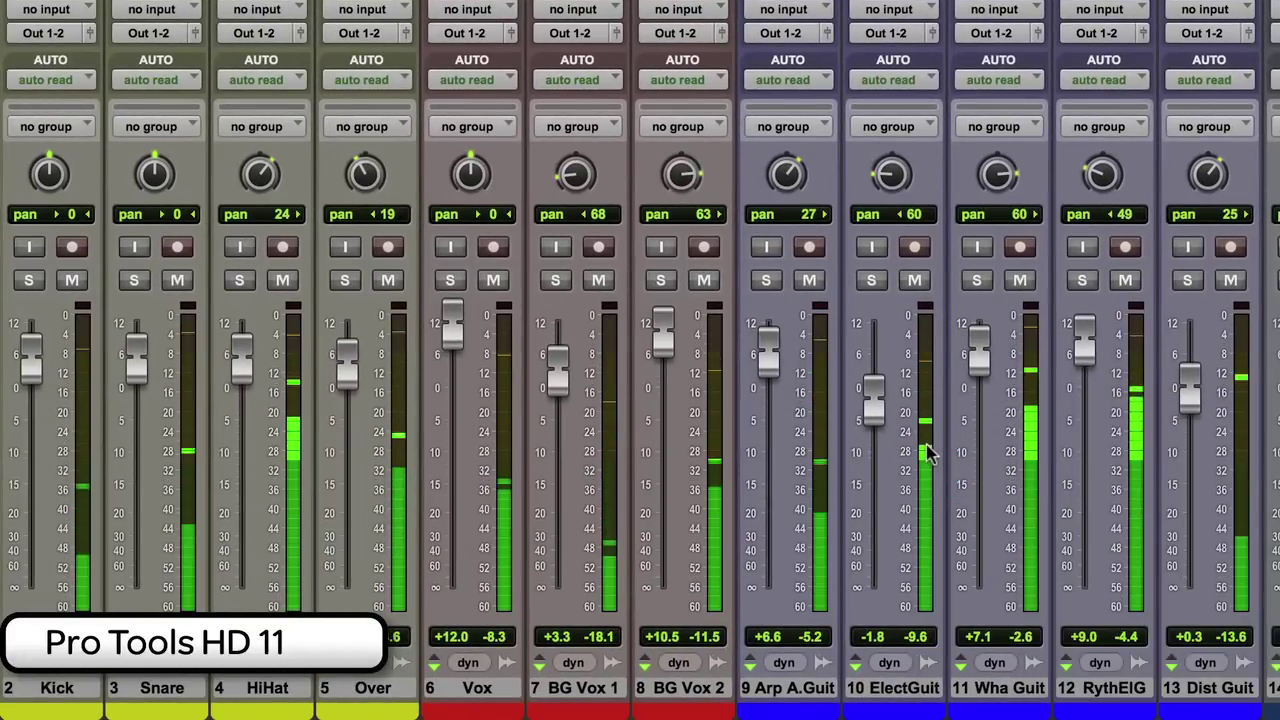
right_click(924, 447)
click(959, 482)
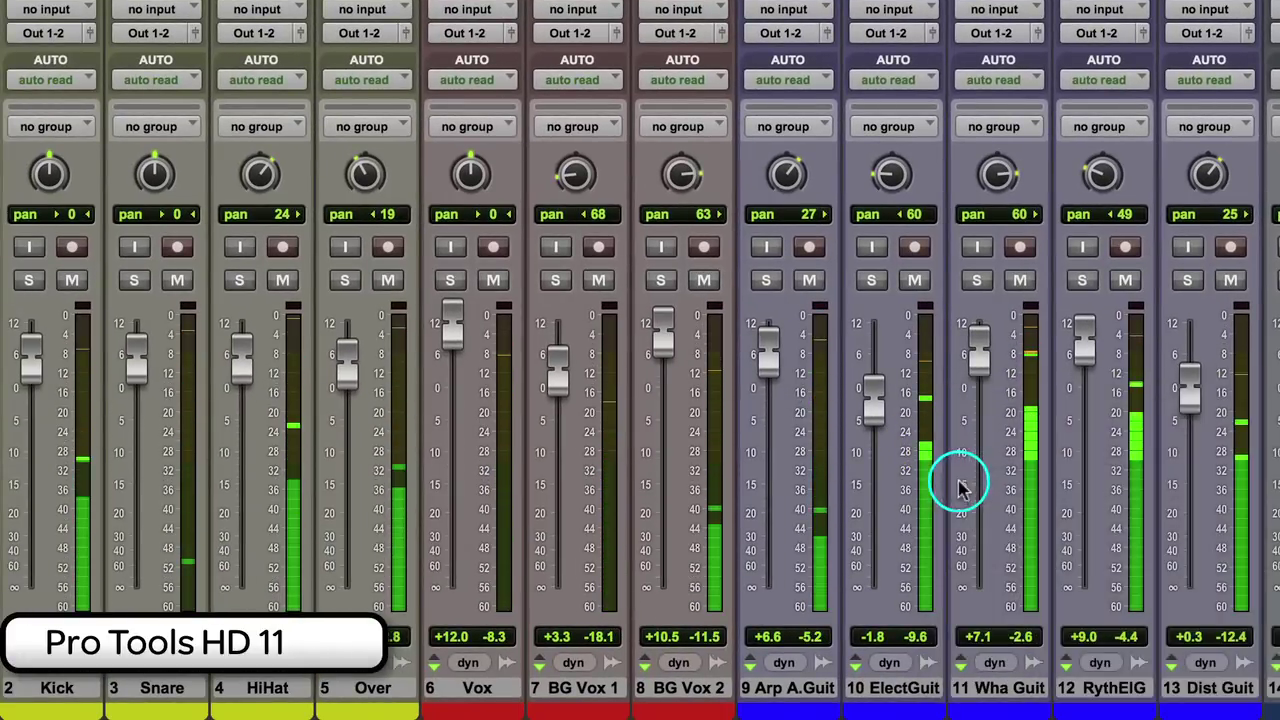
right_click(924, 444)
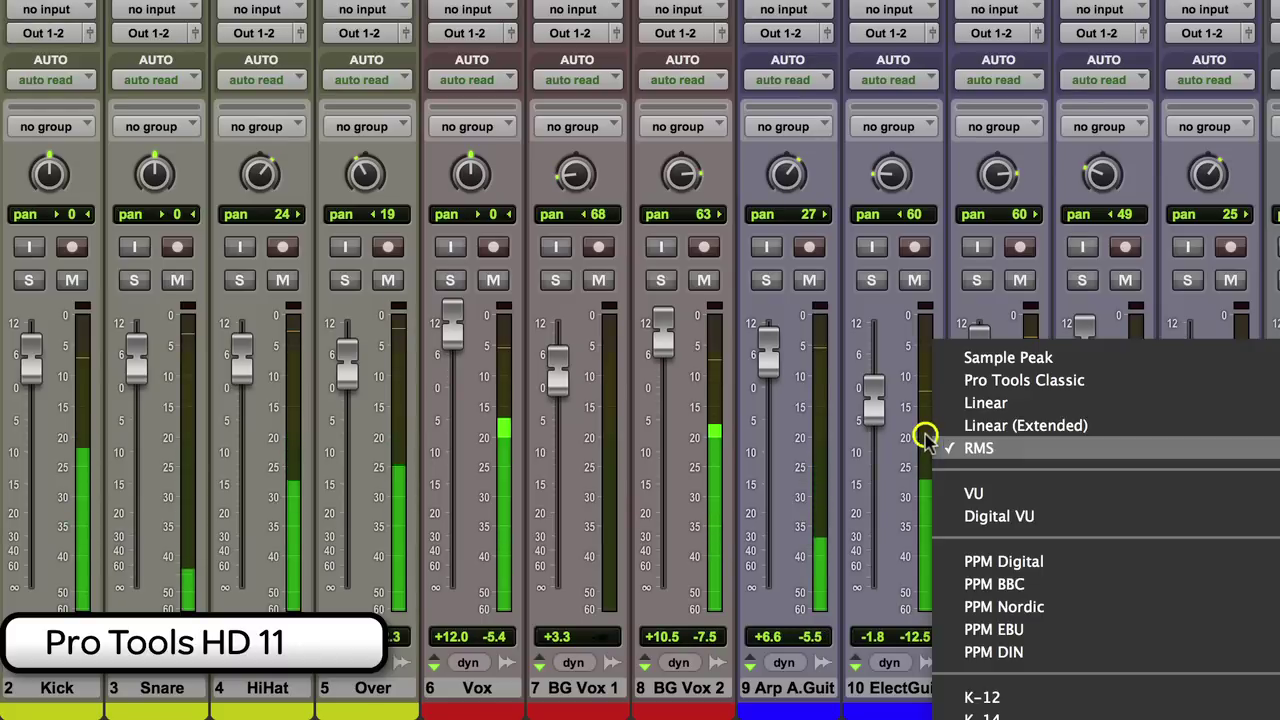
click(976, 494)
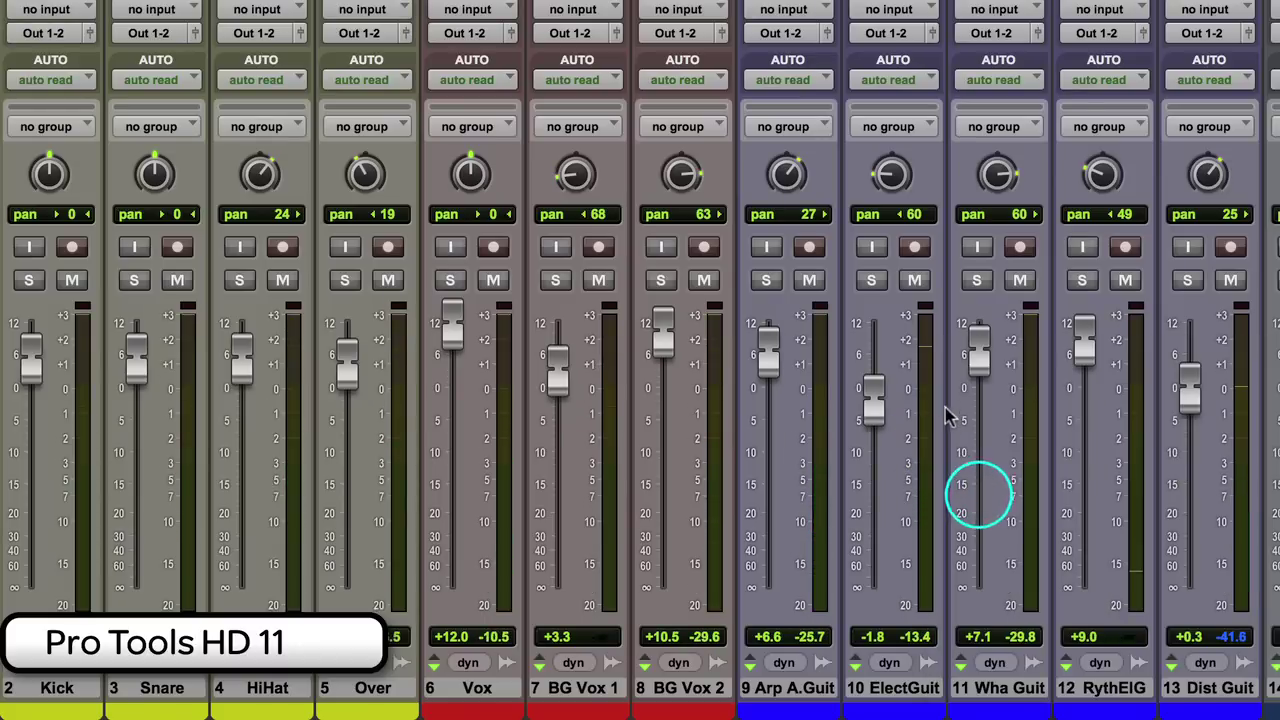
Continue through Digital VU, PPM BBC and PPM Digital, finishing on K-12.
right_click(927, 385)
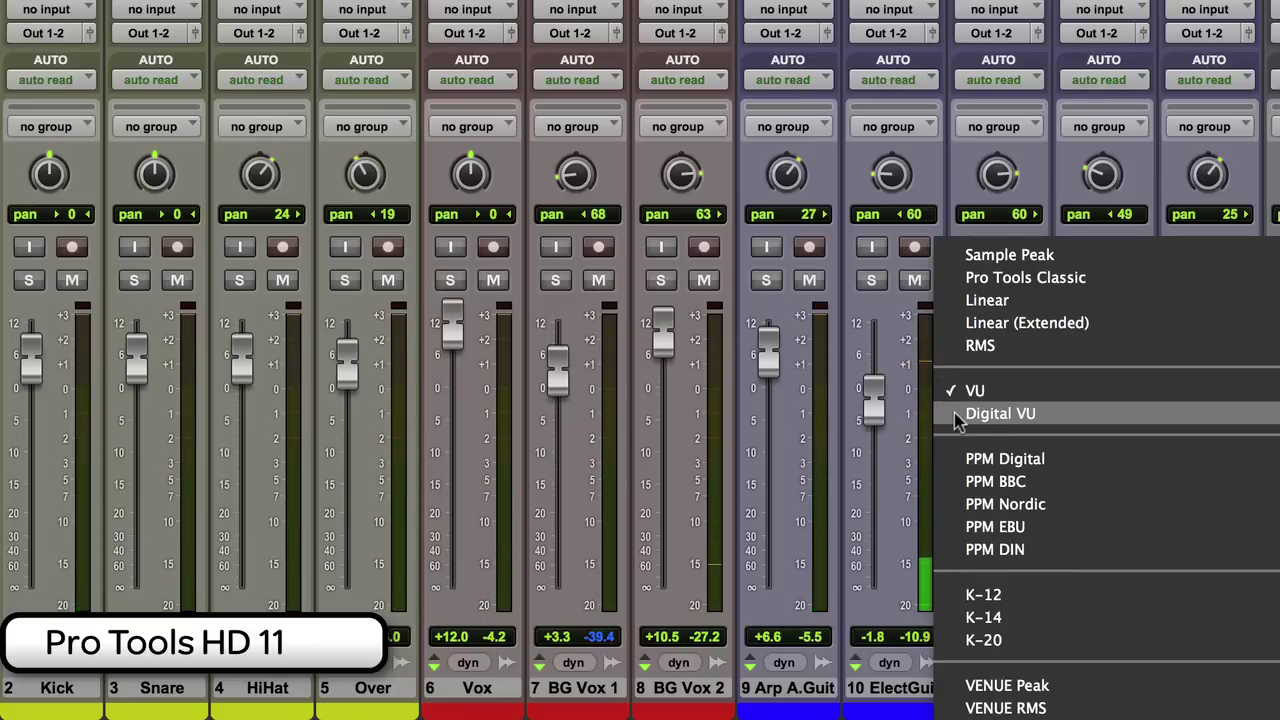
click(950, 412)
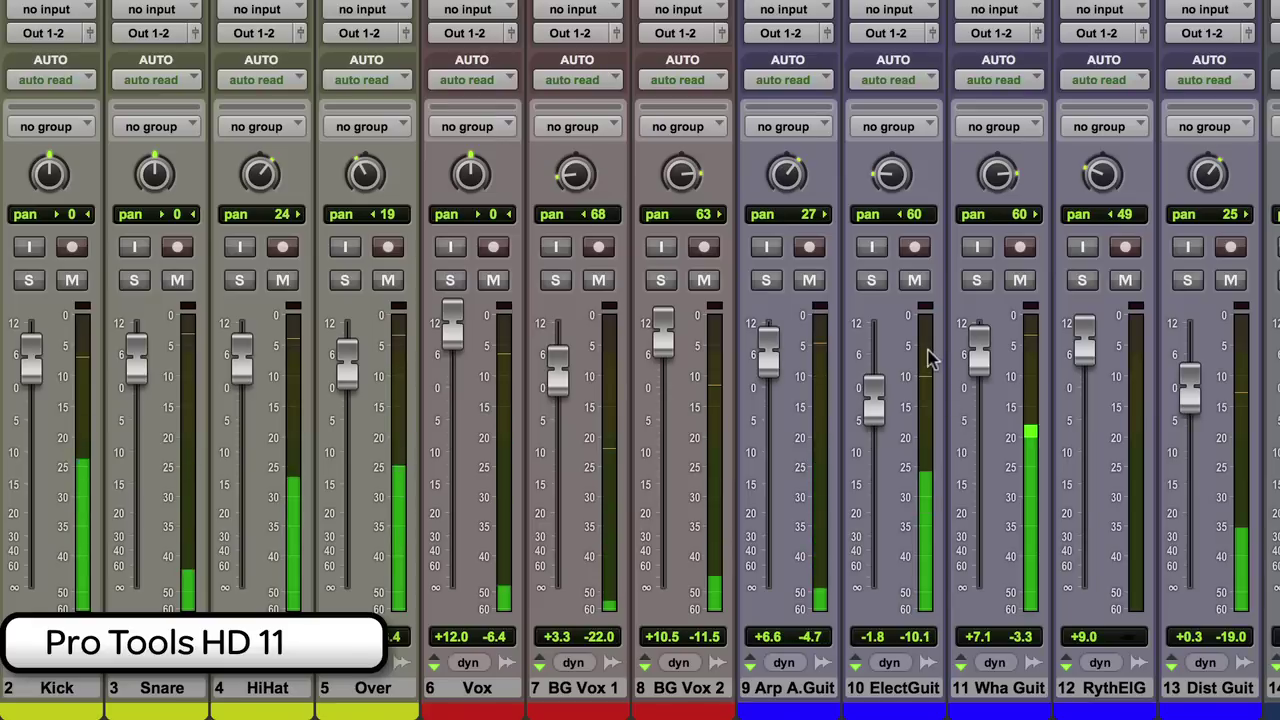
right_click(928, 362)
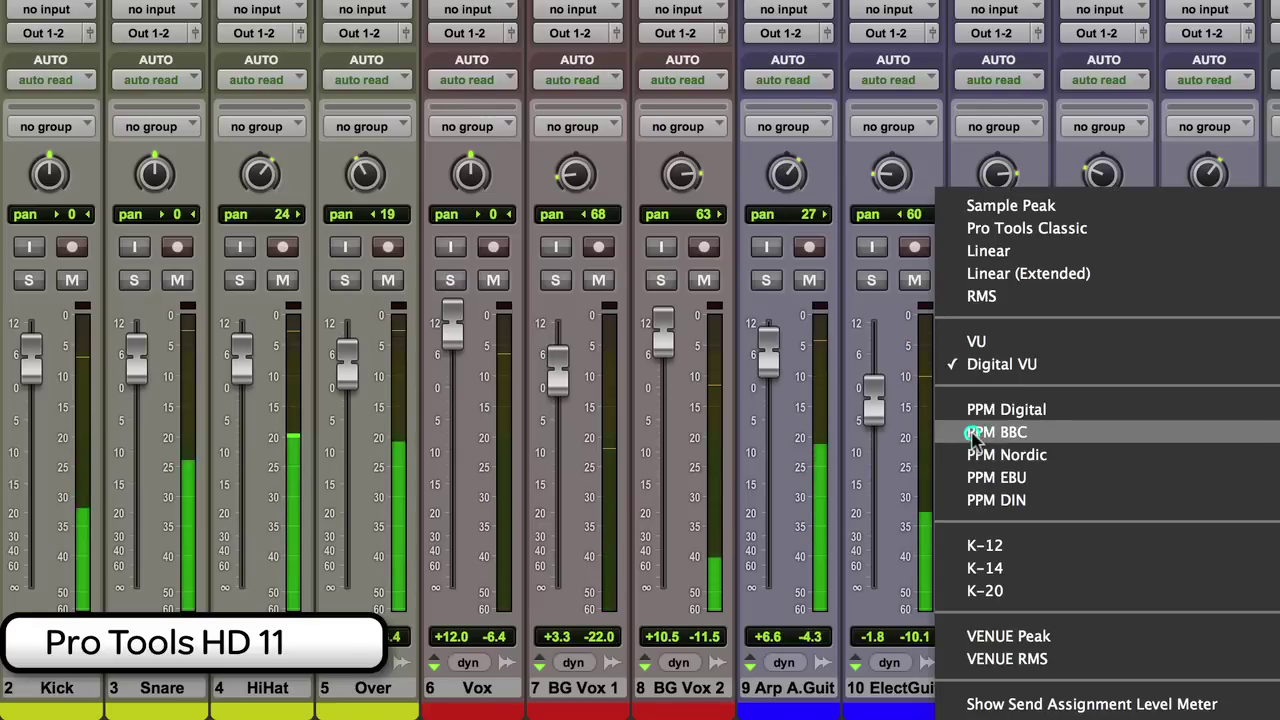
click(968, 432)
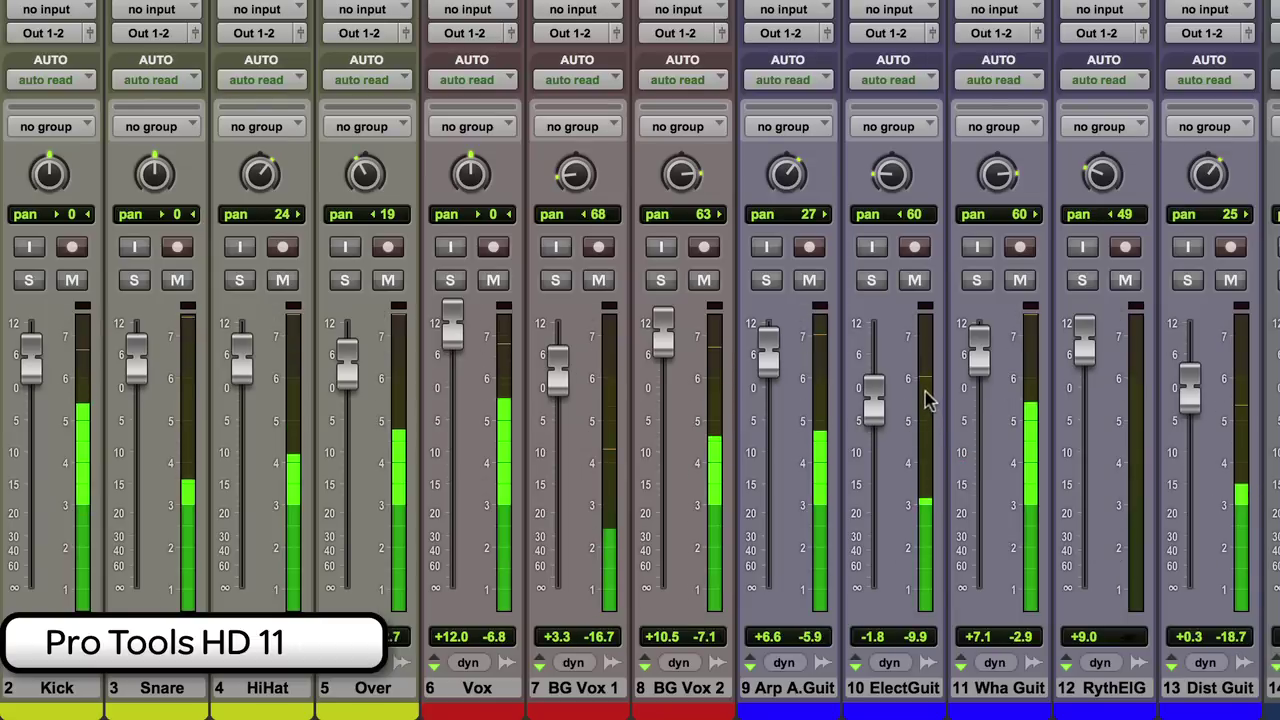
right_click(924, 397)
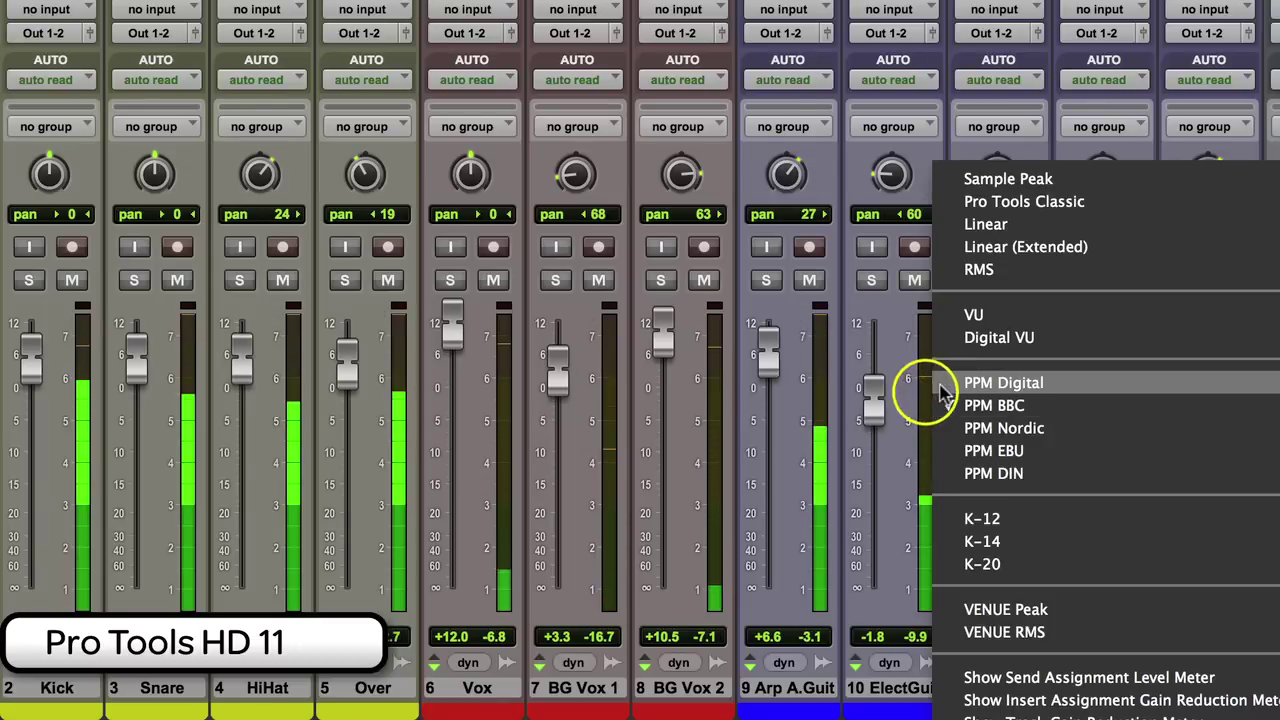
click(948, 388)
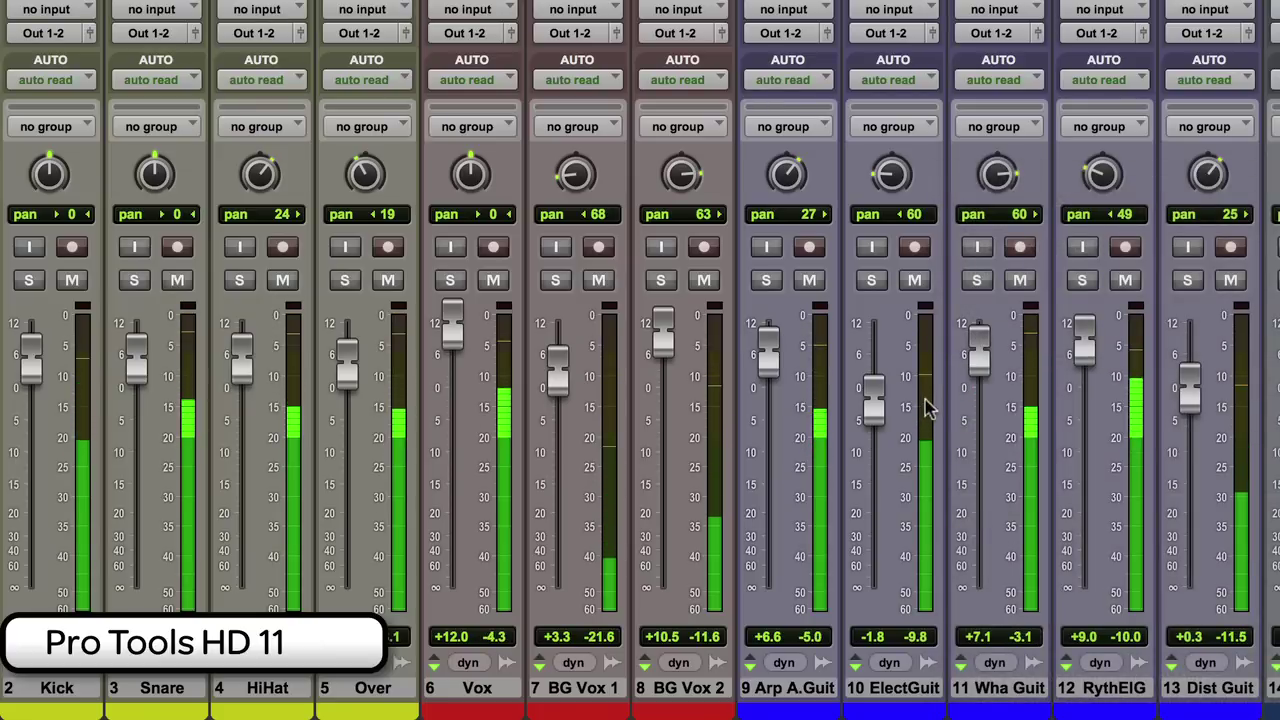
right_click(926, 404)
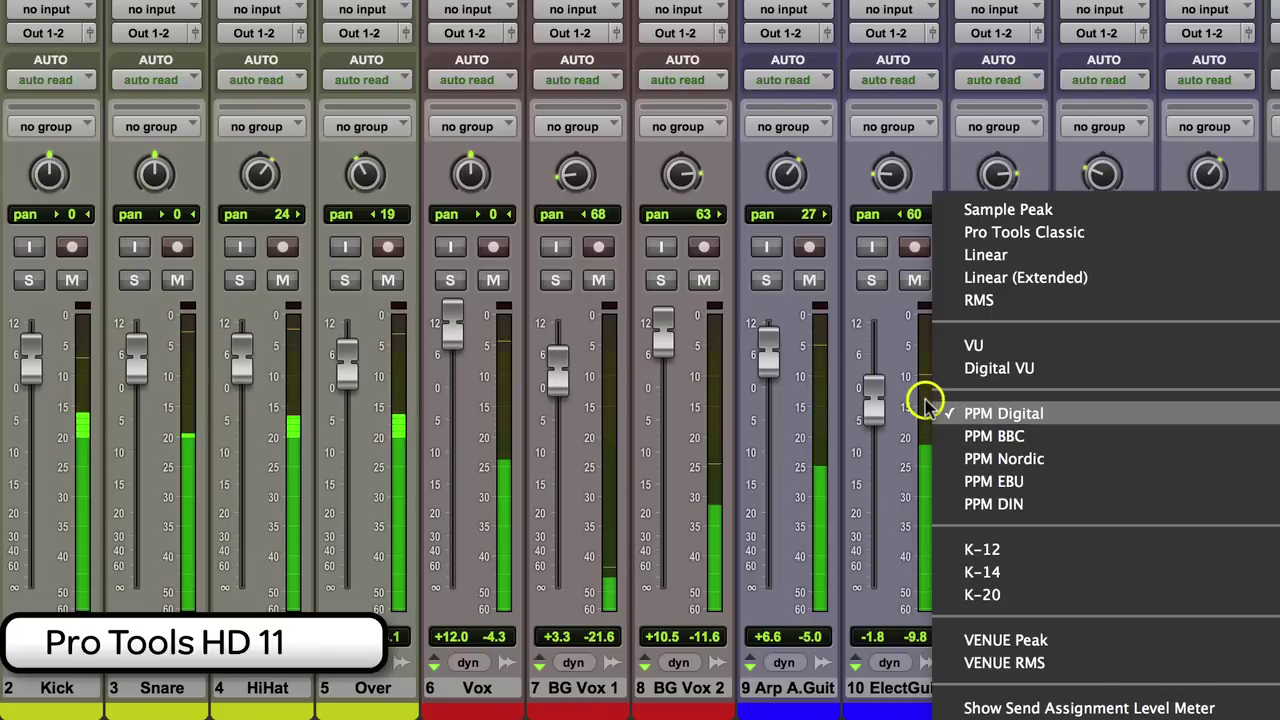
click(966, 550)
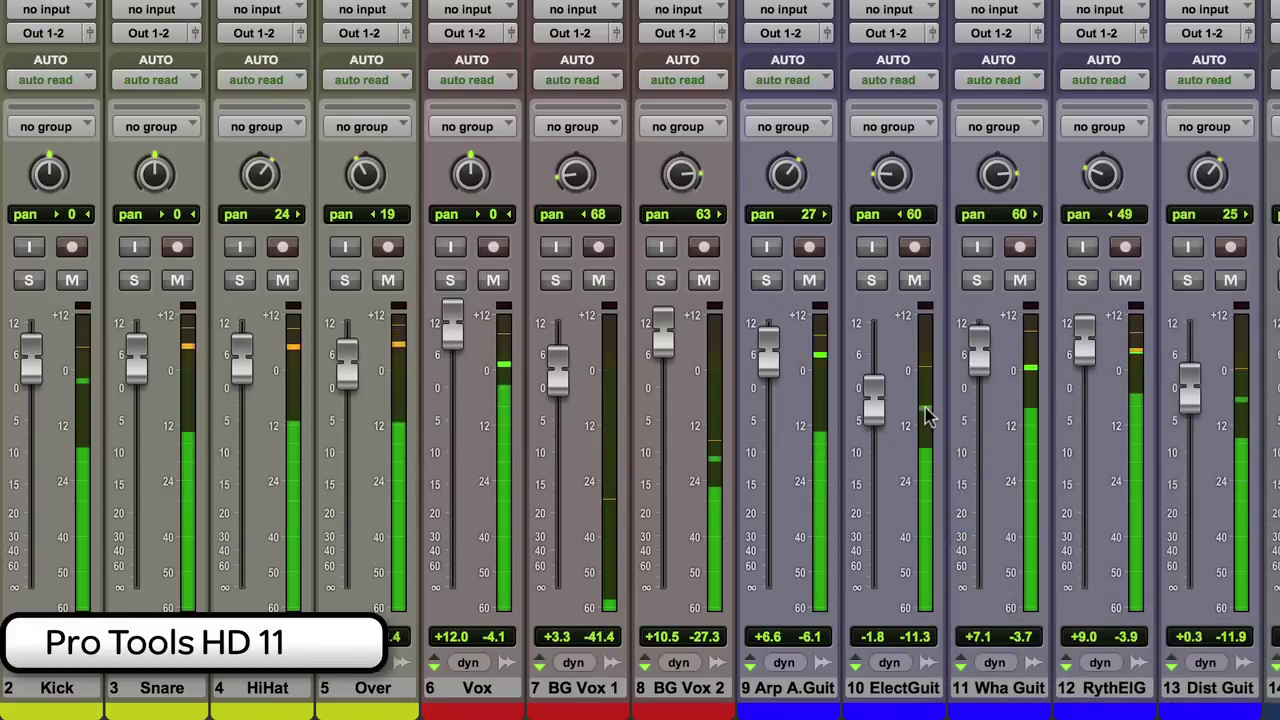
Try K-14, K-20, PPM Nordic and Linear (Extended) meter scales, then settle on K-20.
right_click(926, 418)
click(938, 442)
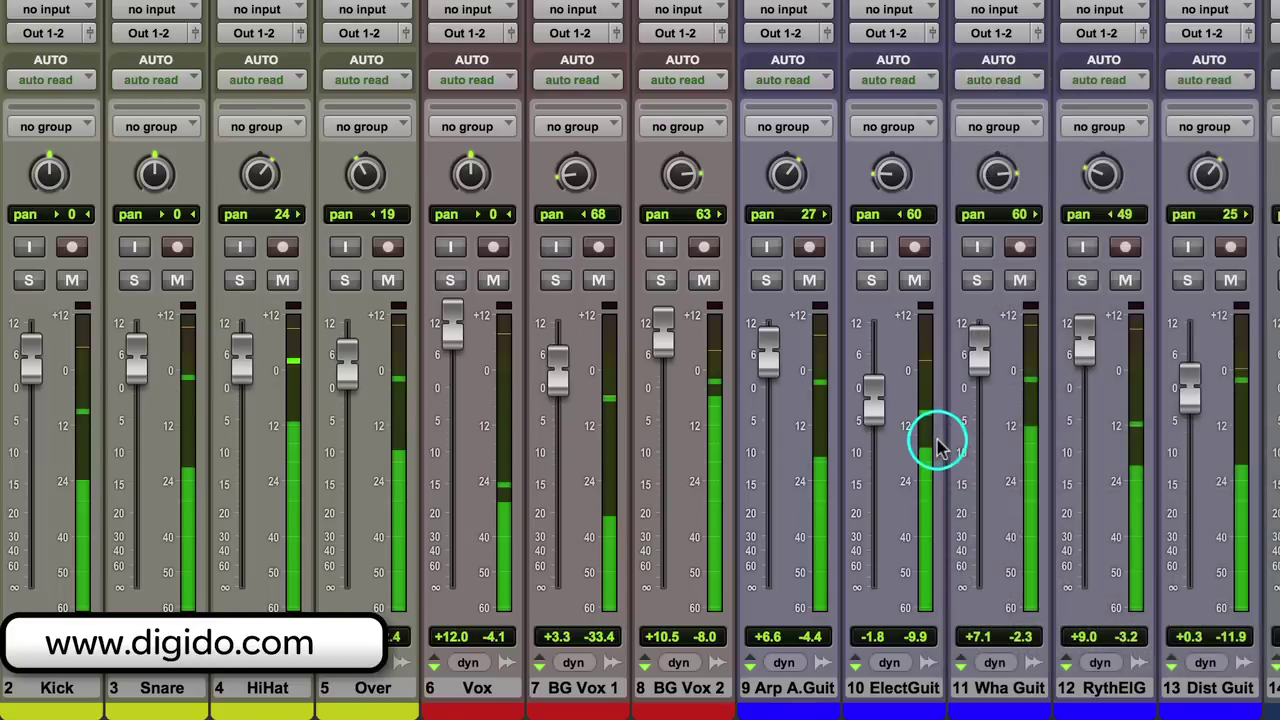
right_click(926, 442)
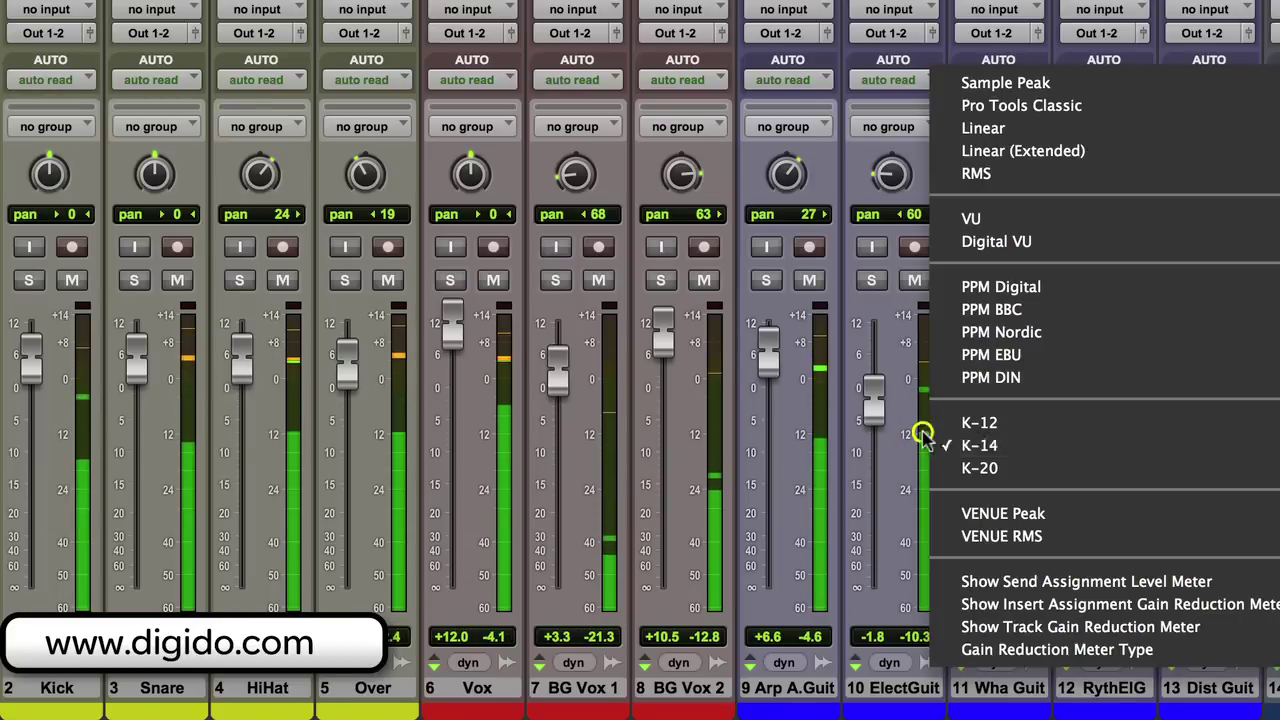
click(947, 468)
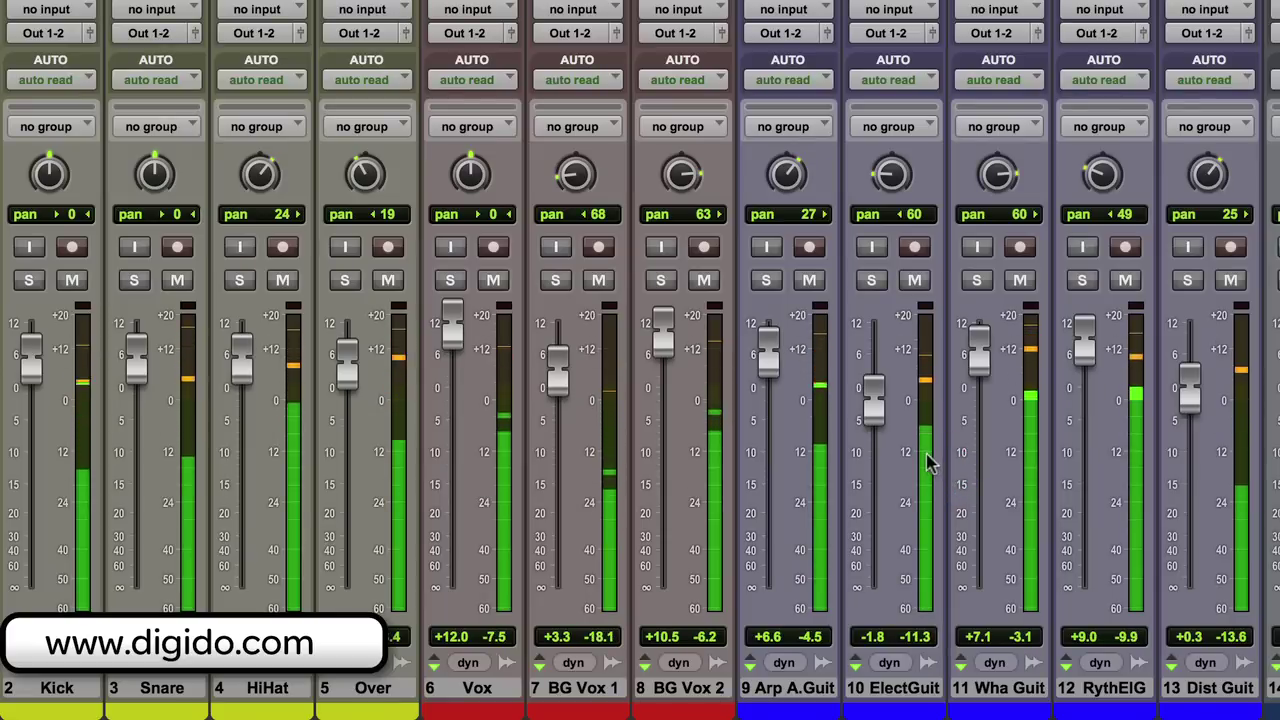
right_click(927, 460)
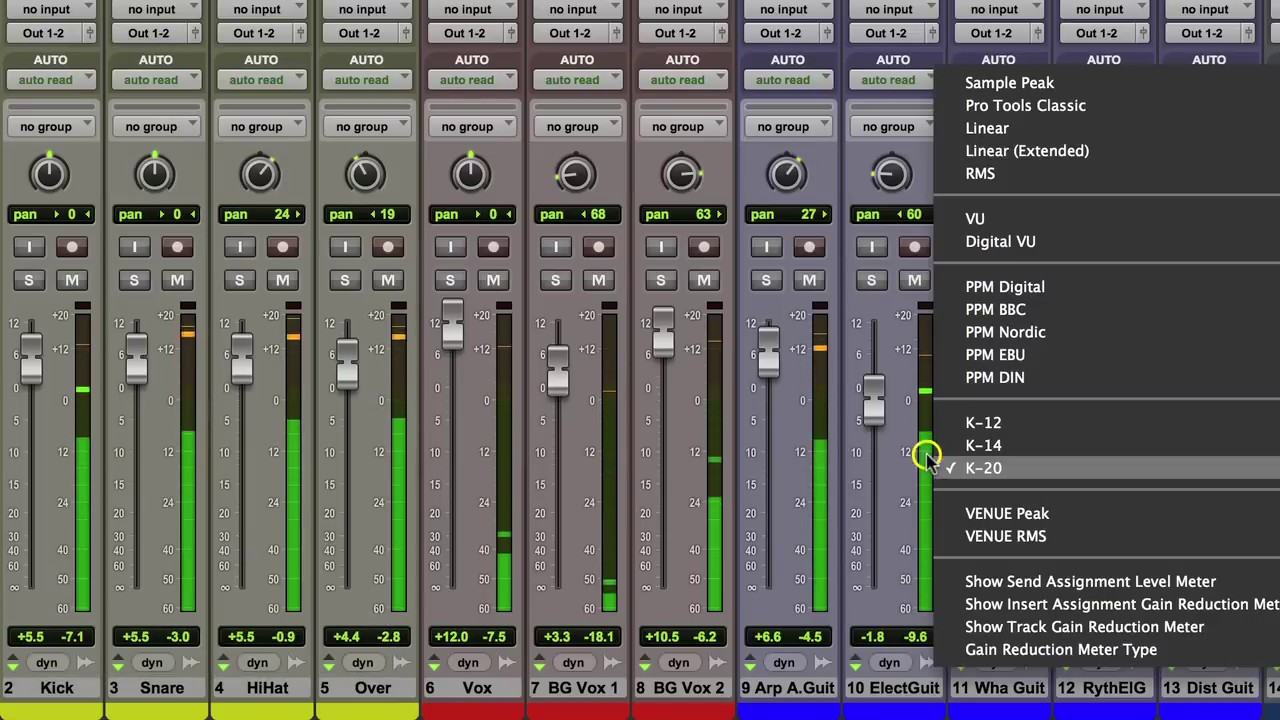
click(990, 332)
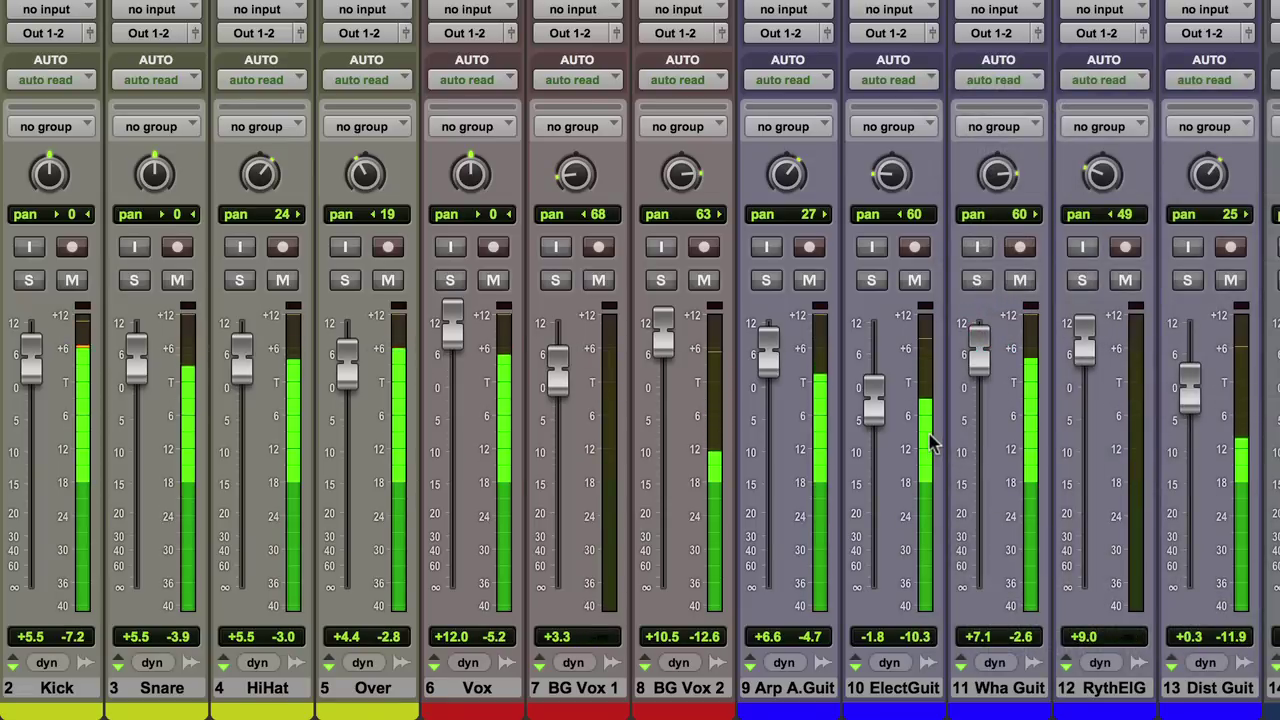
right_click(929, 443)
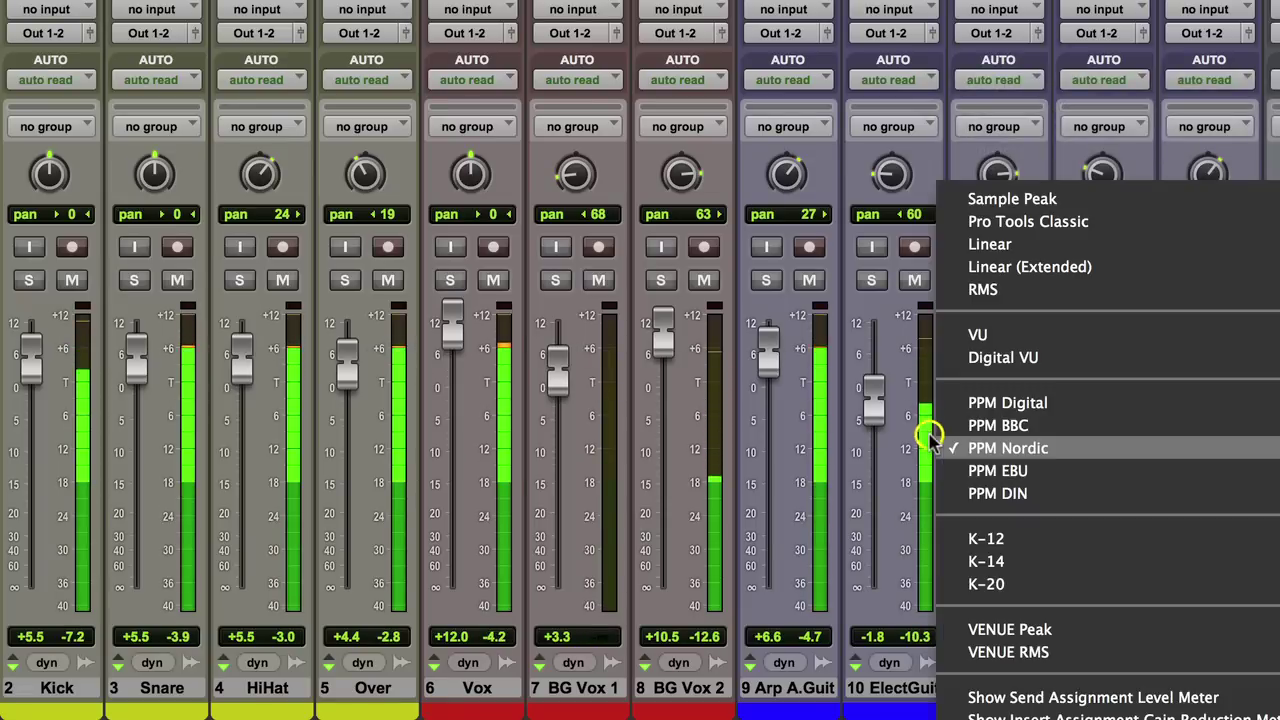
click(988, 268)
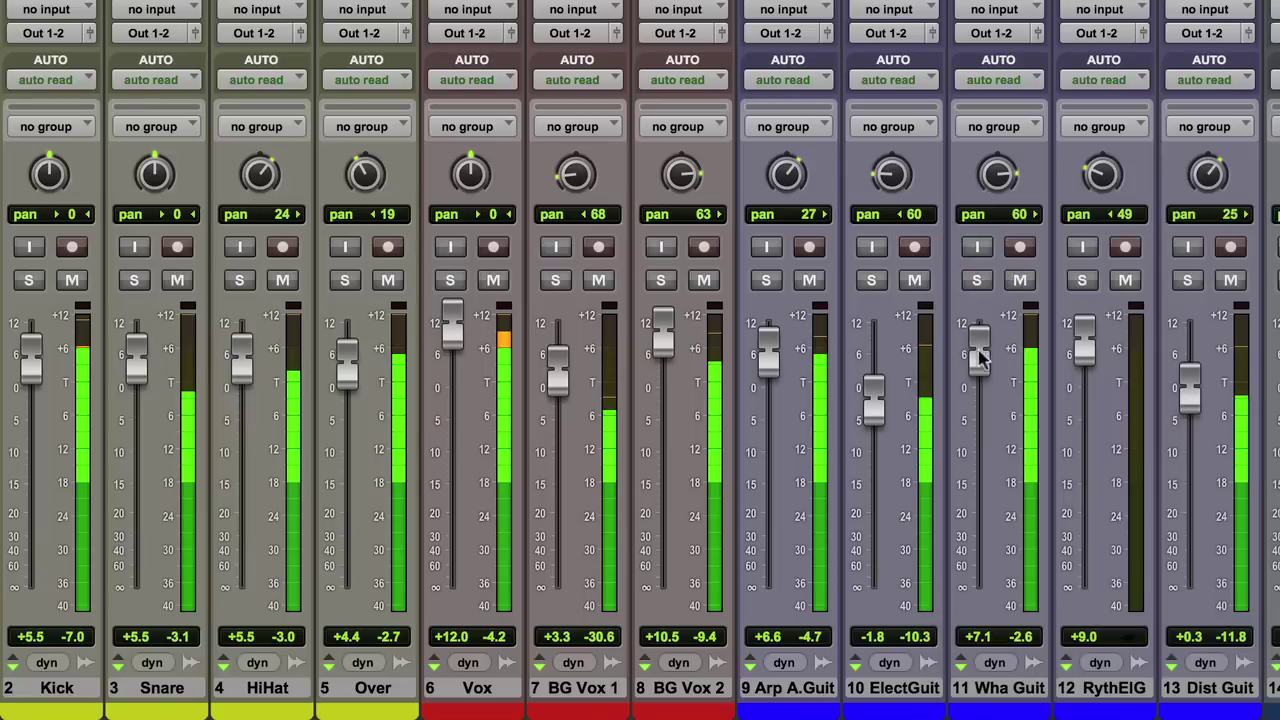
right_click(925, 425)
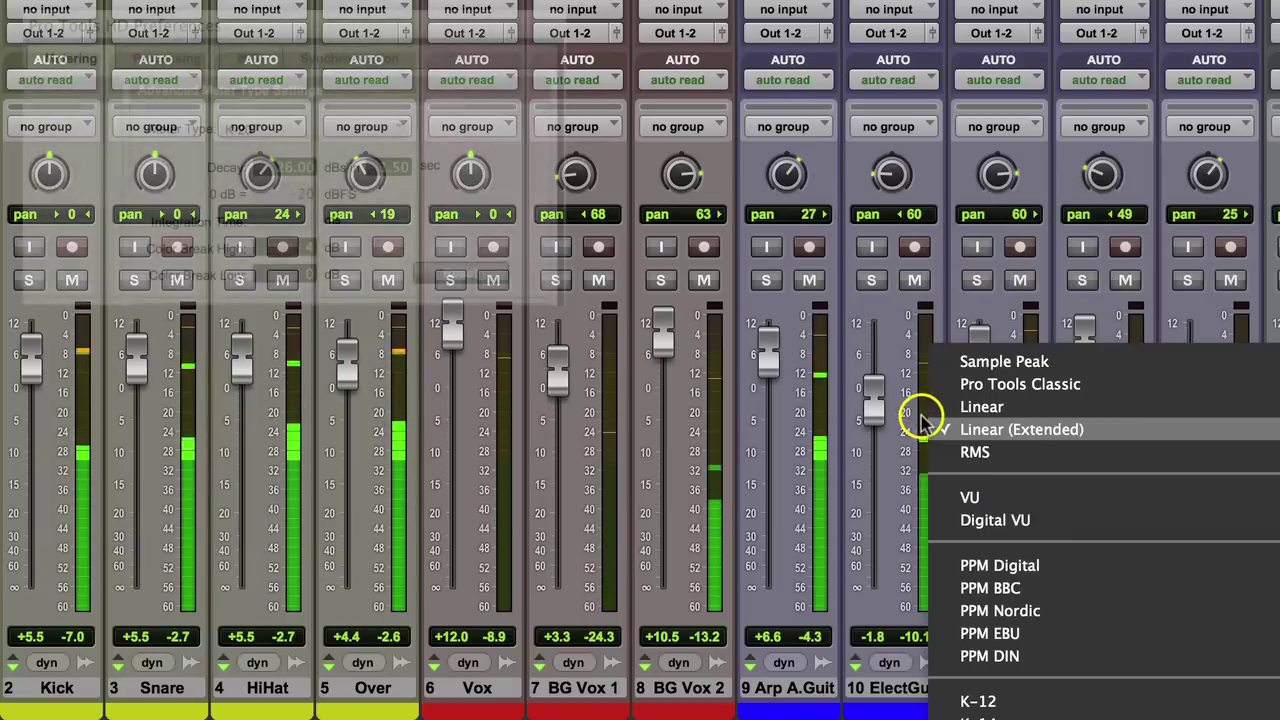
click(975, 710)
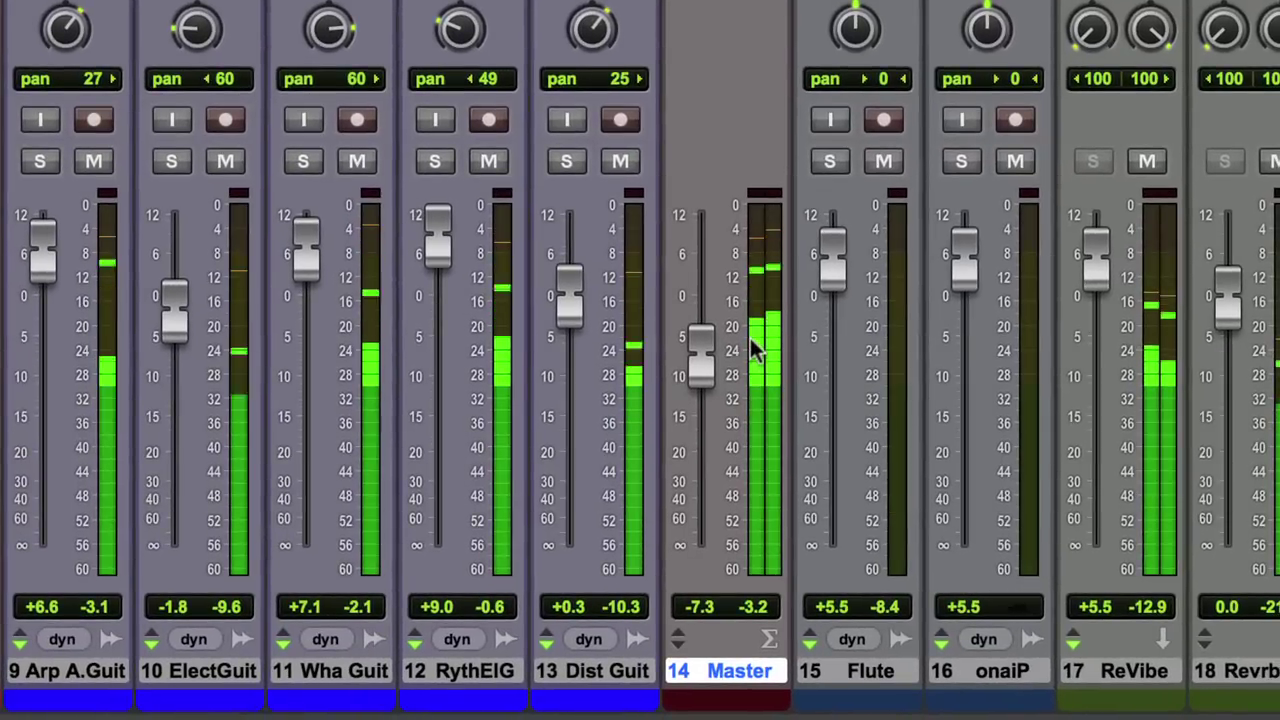
Set the Master meter to Digital VU, then change it to K-14.
right_click(753, 345)
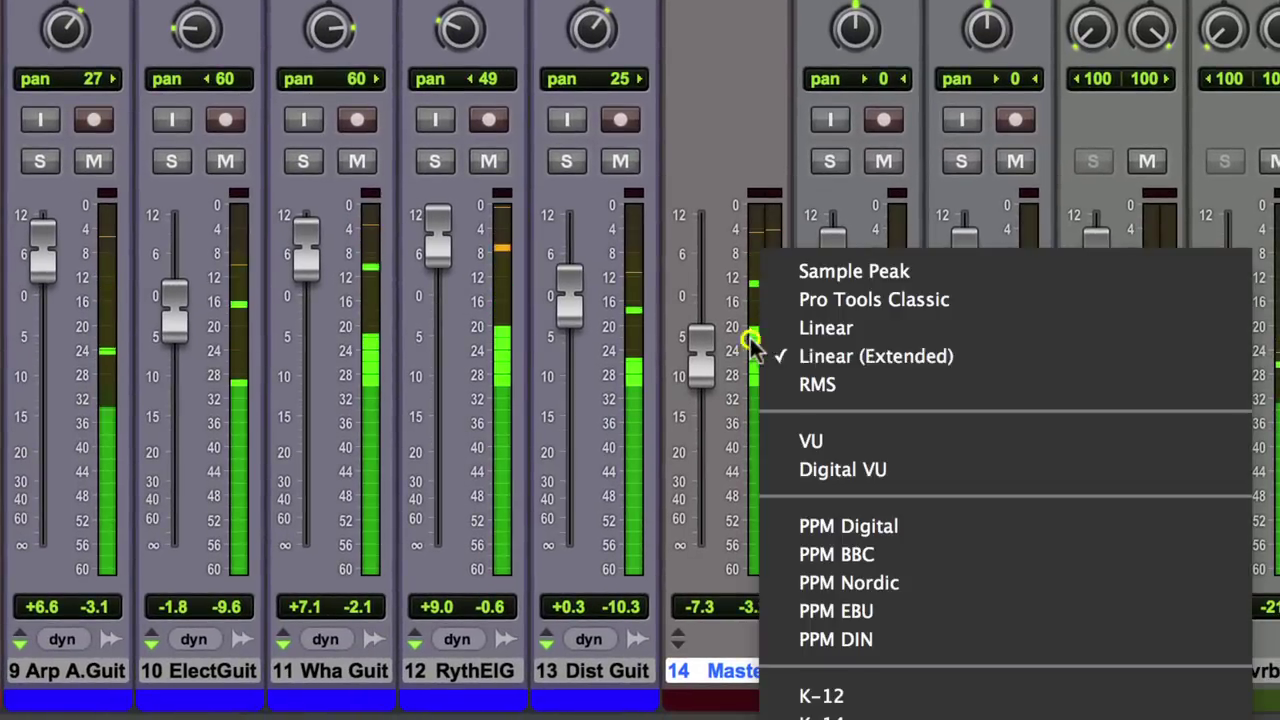
click(815, 469)
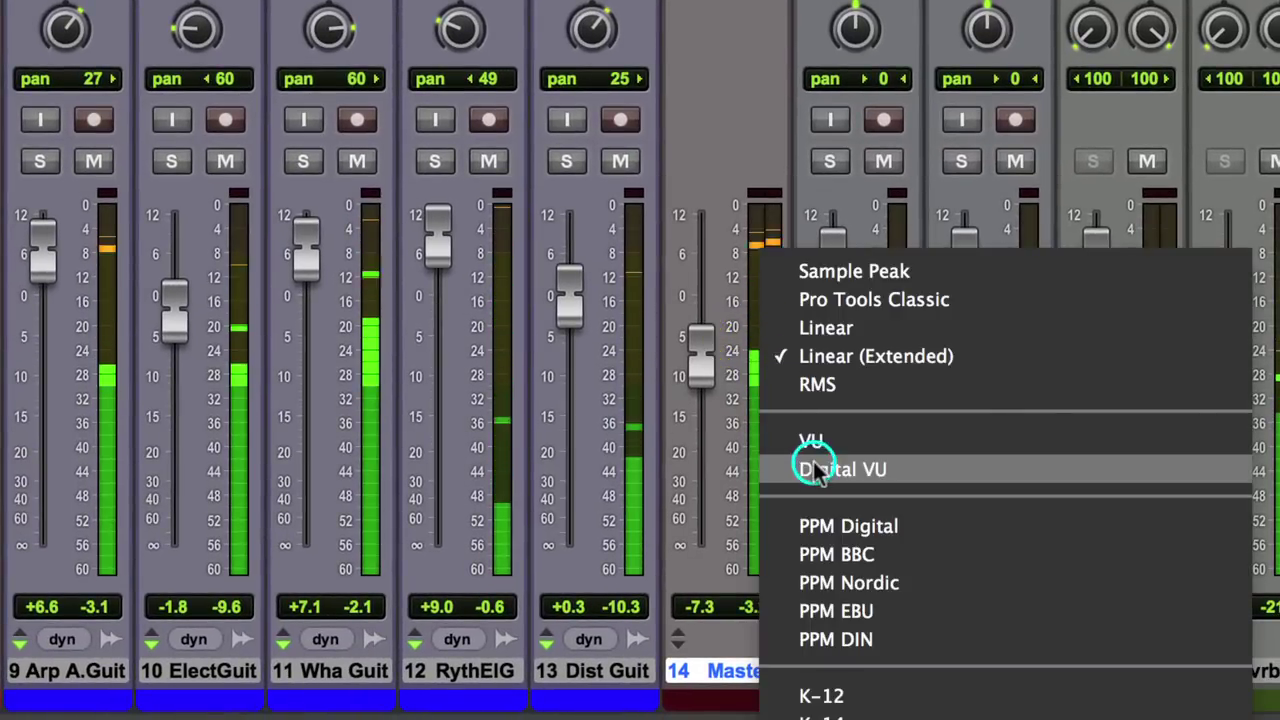
right_click(767, 286)
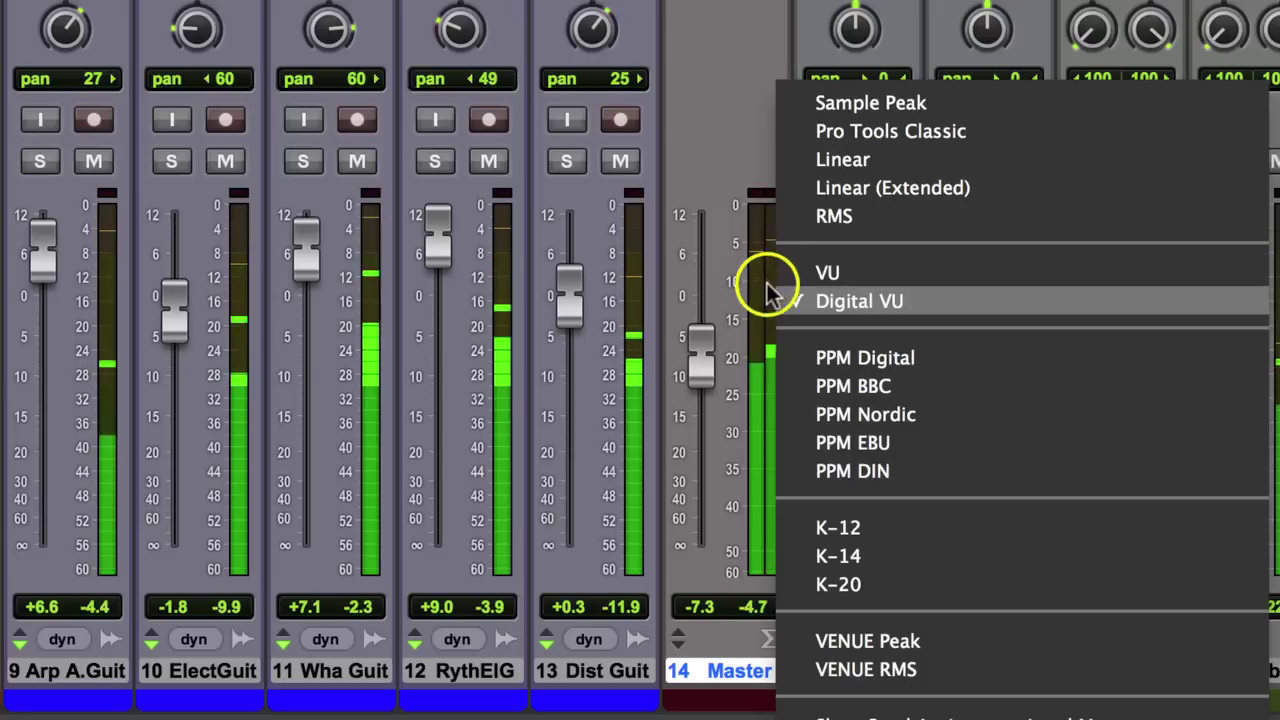
click(822, 553)
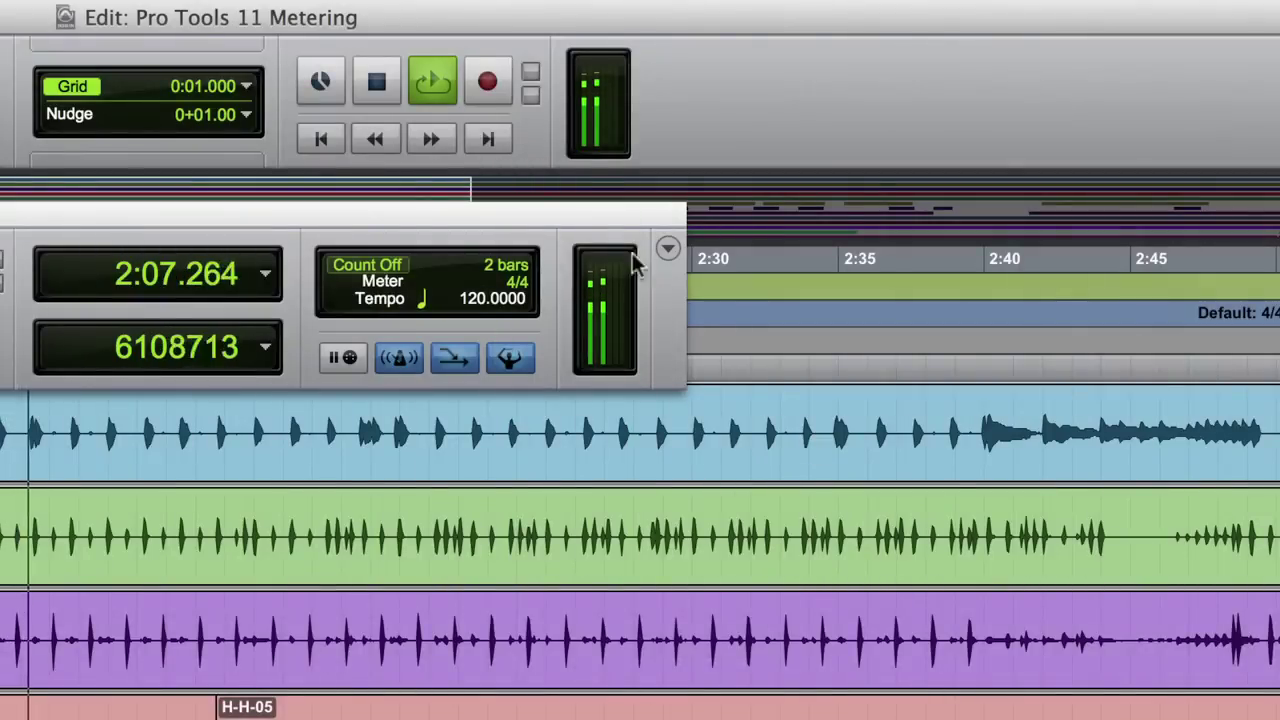
Set the Edit window toolbar output meter path to Out 1-2 (Stereo).
right_click(584, 135)
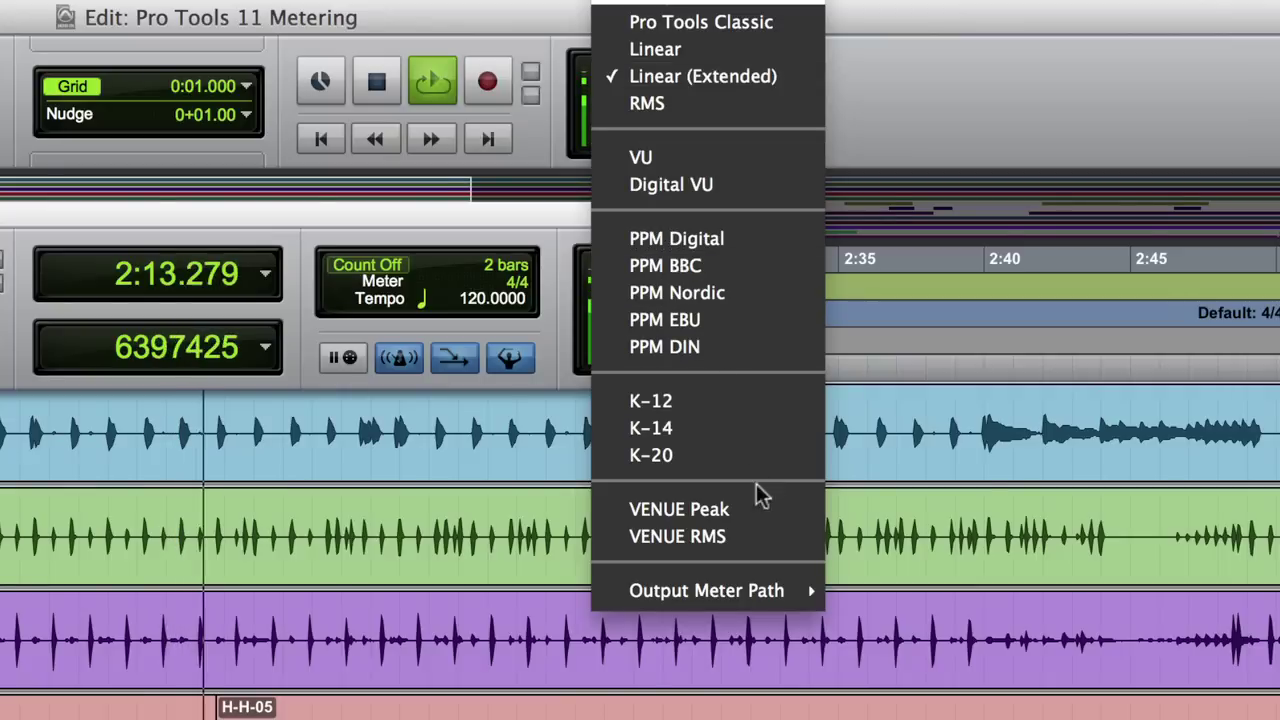
mouse_move(777, 594)
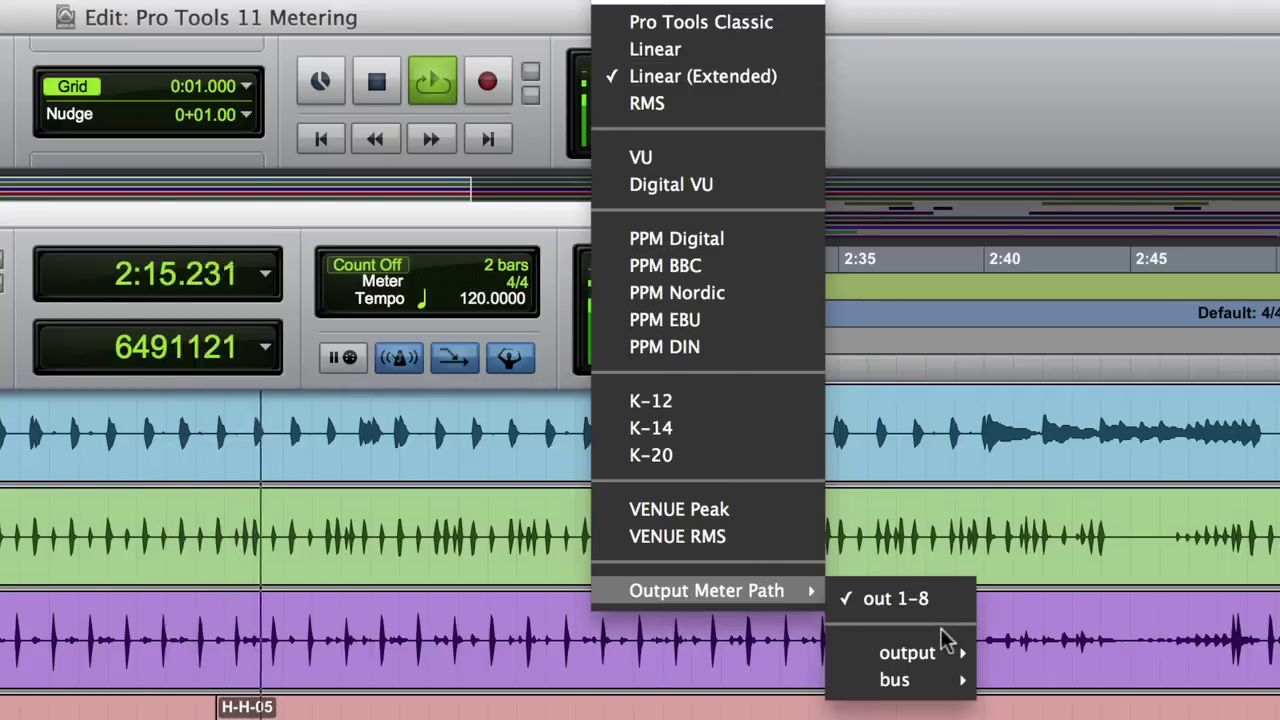
mouse_move(945, 648)
click(1040, 665)
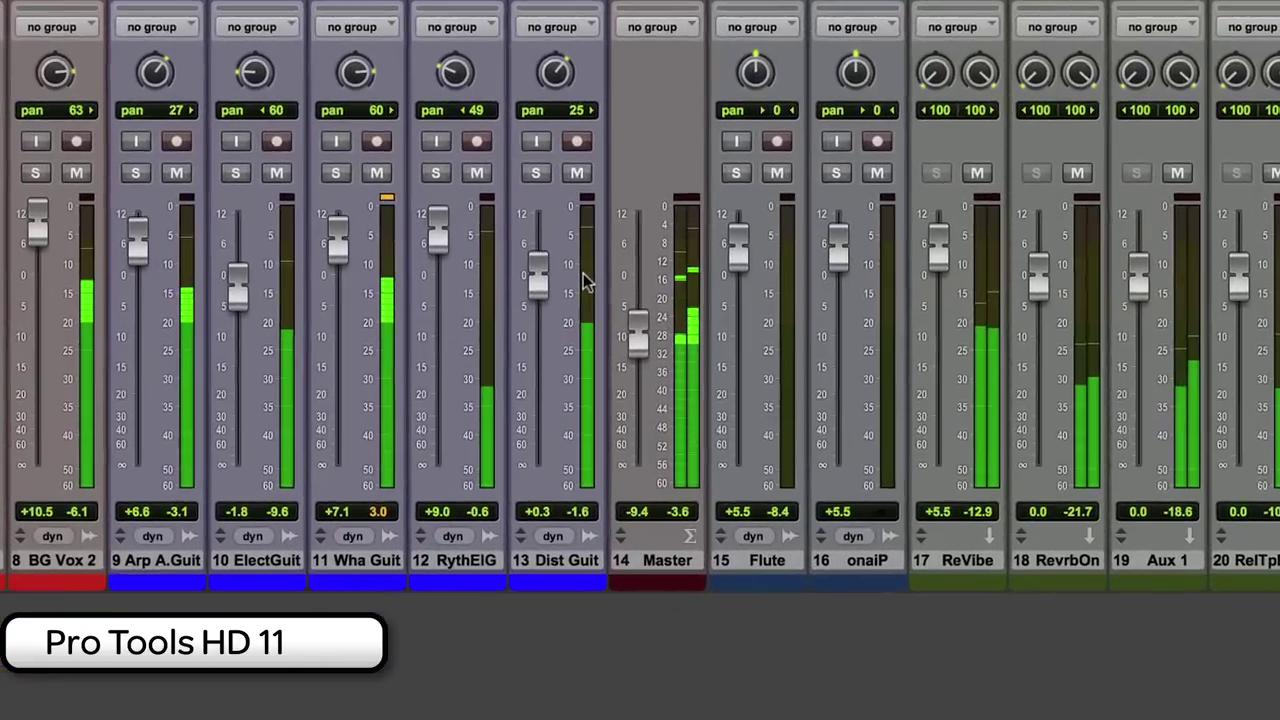
Turn on Show Track Gain Reduction Meter from track 13's meter options.
right_click(663, 446)
click(786, 568)
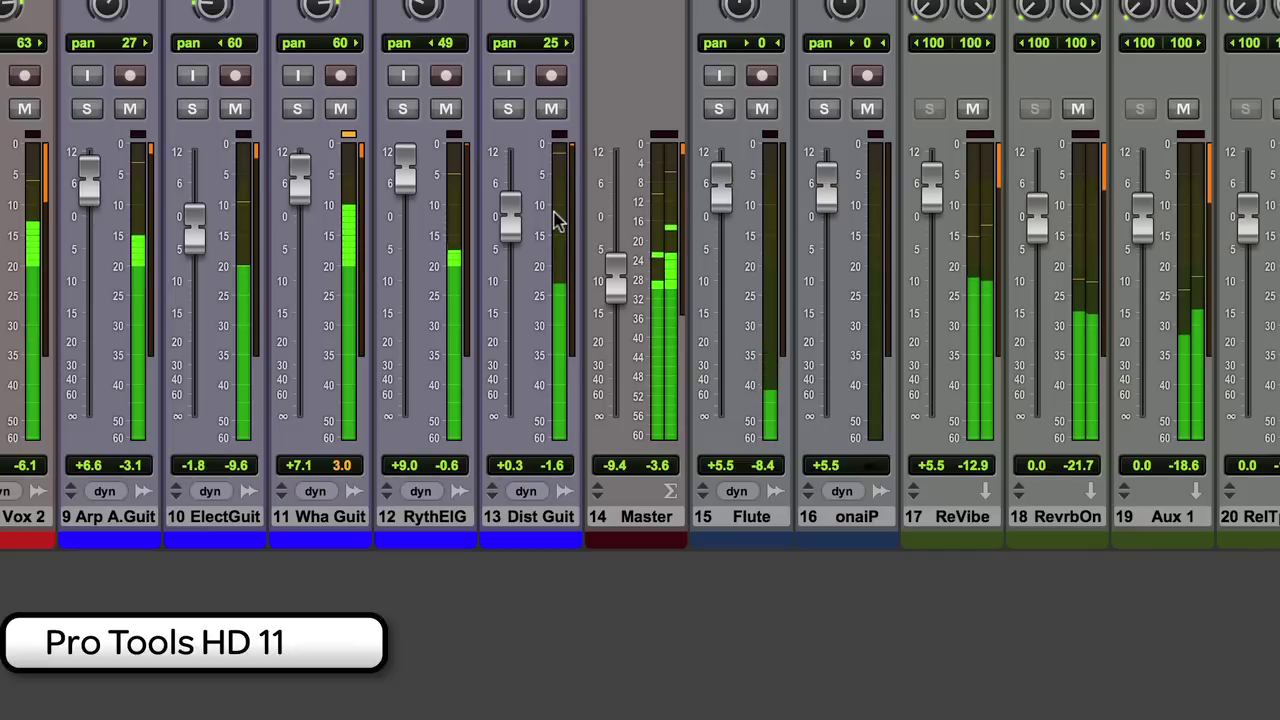
Try the Compressor/Limiter and Expander/Gate gain-reduction meter types on channel 13.
right_click(553, 212)
mouse_move(835, 590)
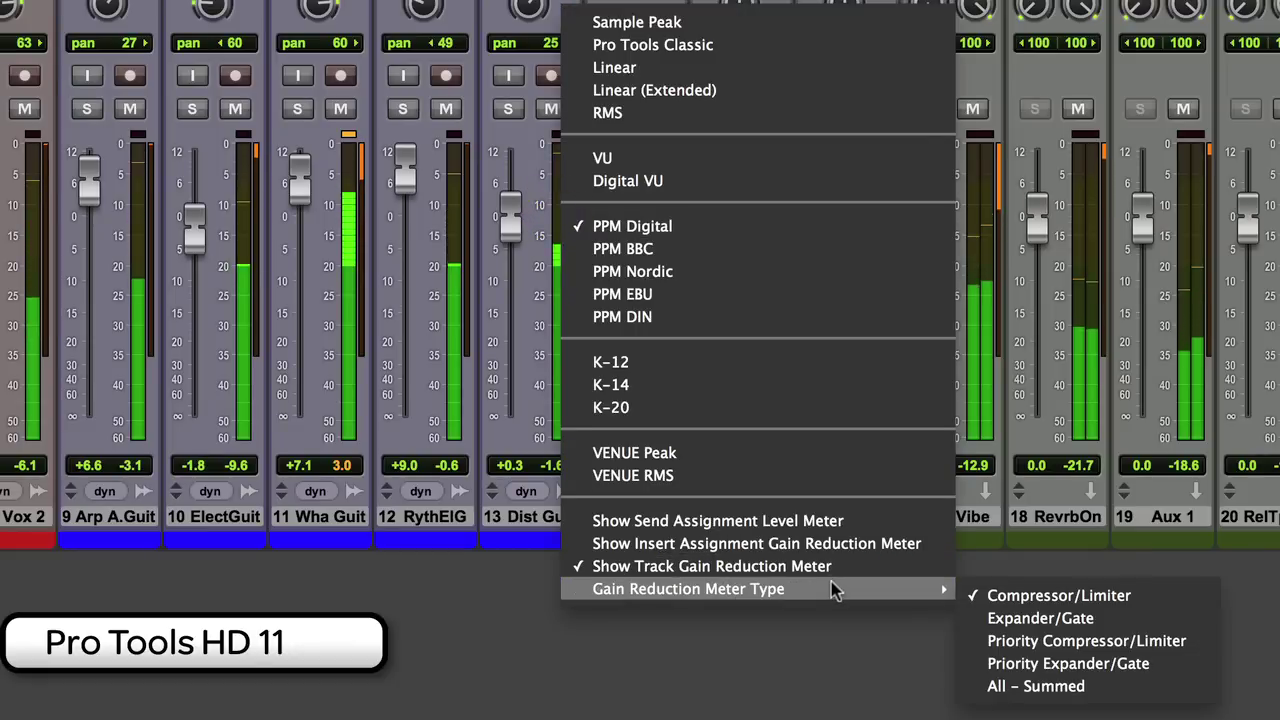
click(996, 600)
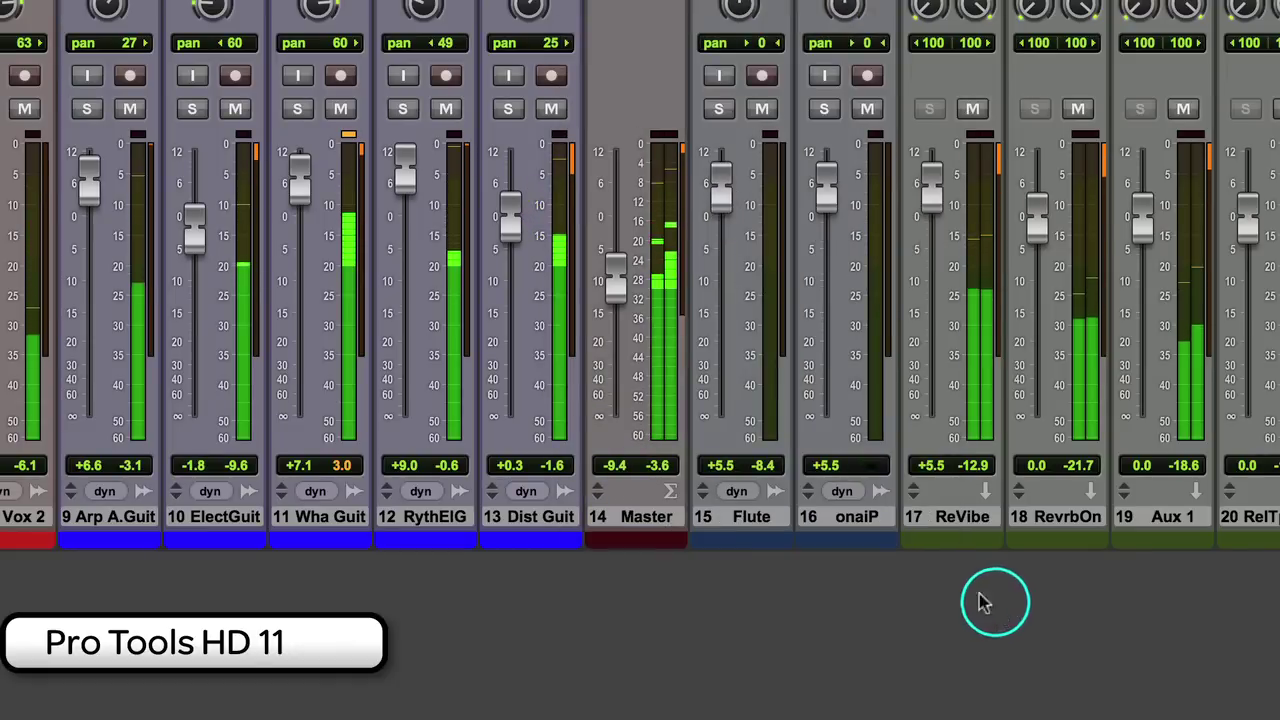
right_click(560, 222)
mouse_move(884, 590)
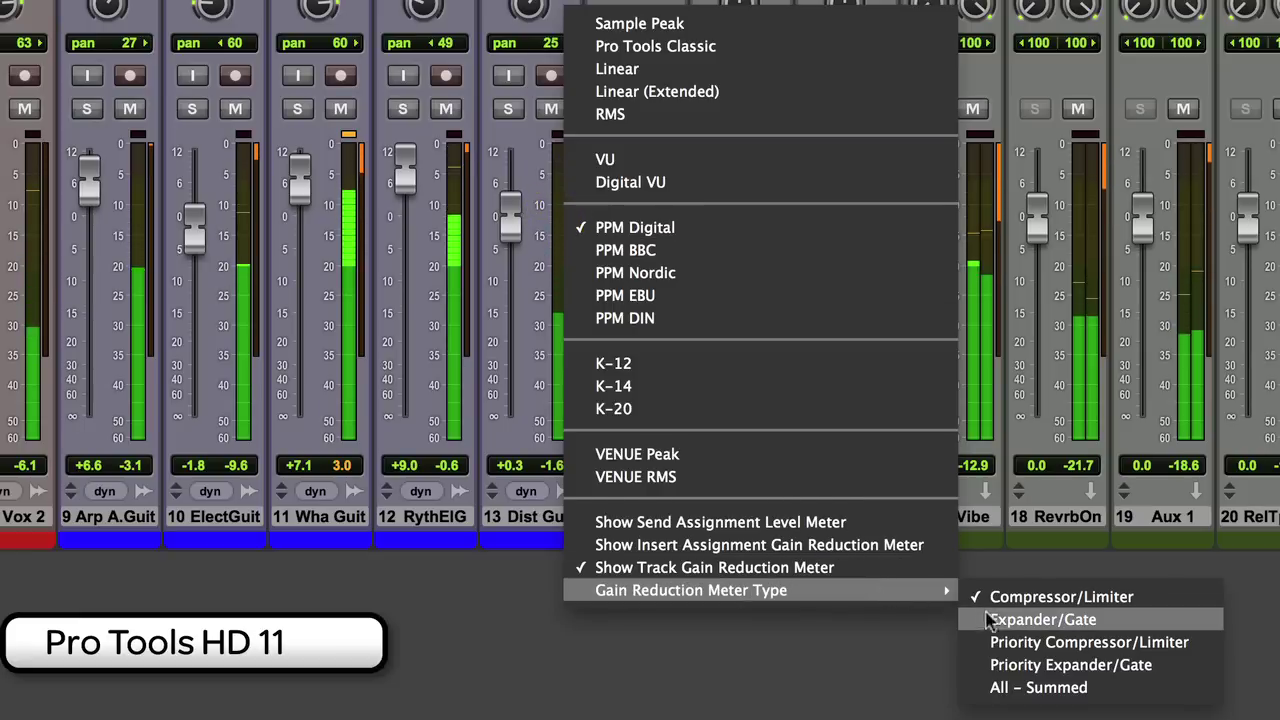
click(990, 619)
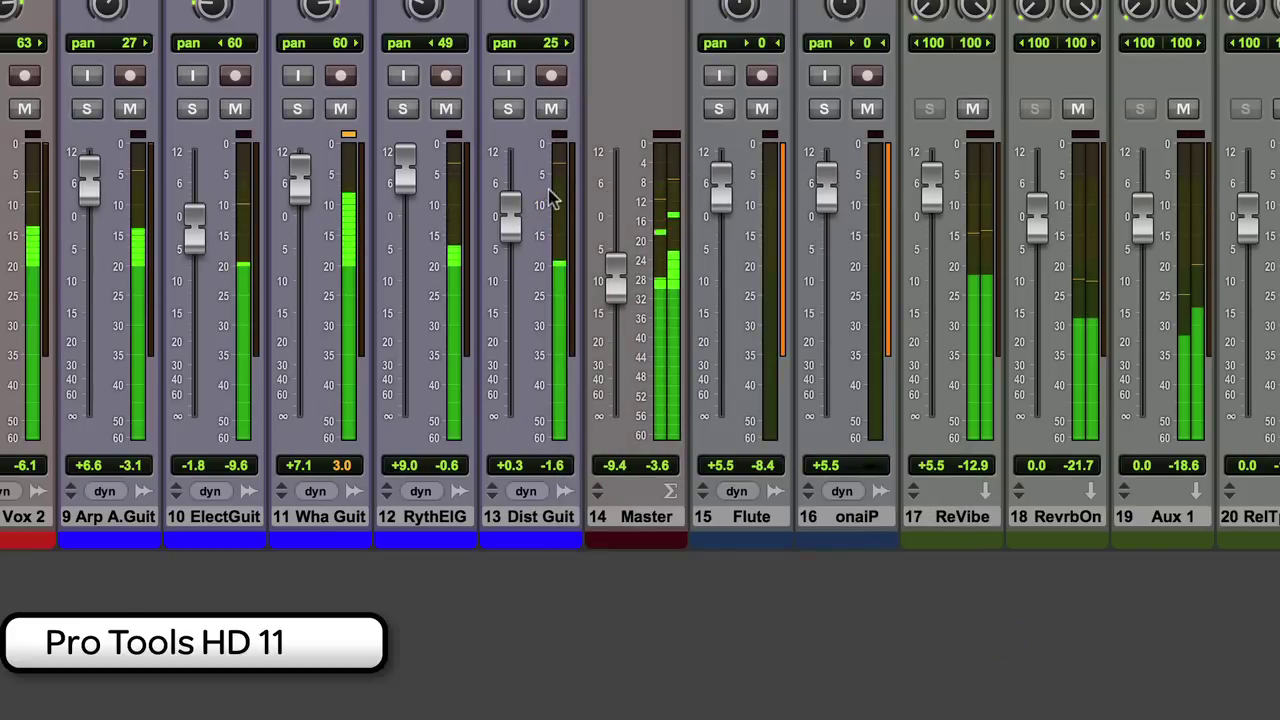
Switch the gain-reduction meter type to Priority Compressor/Limiter, then Priority Expander/Gate.
right_click(558, 218)
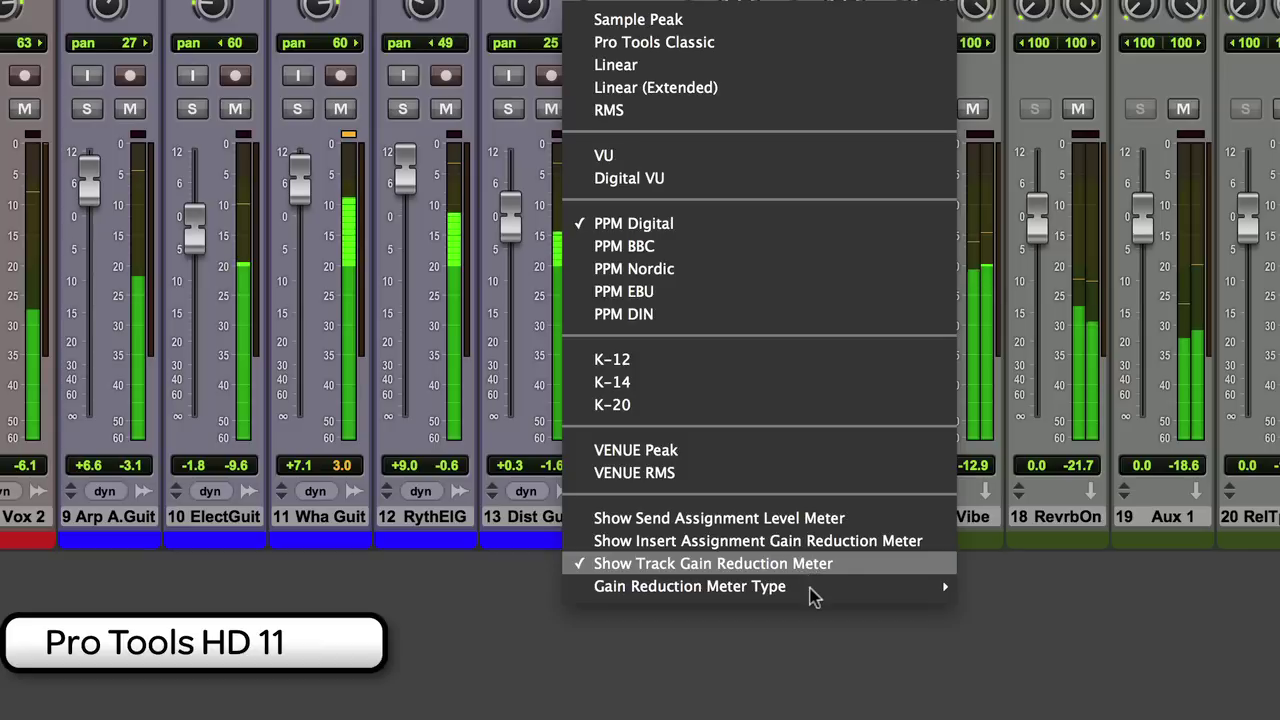
mouse_move(815, 595)
click(1008, 644)
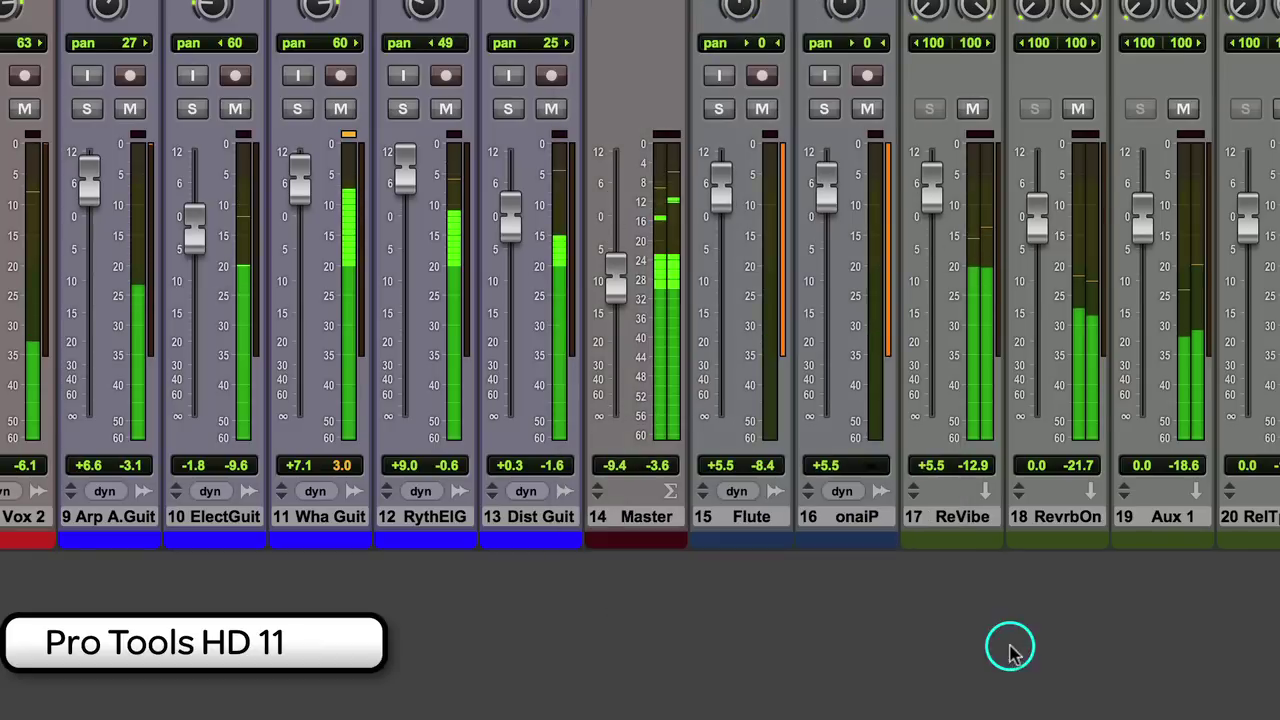
right_click(558, 218)
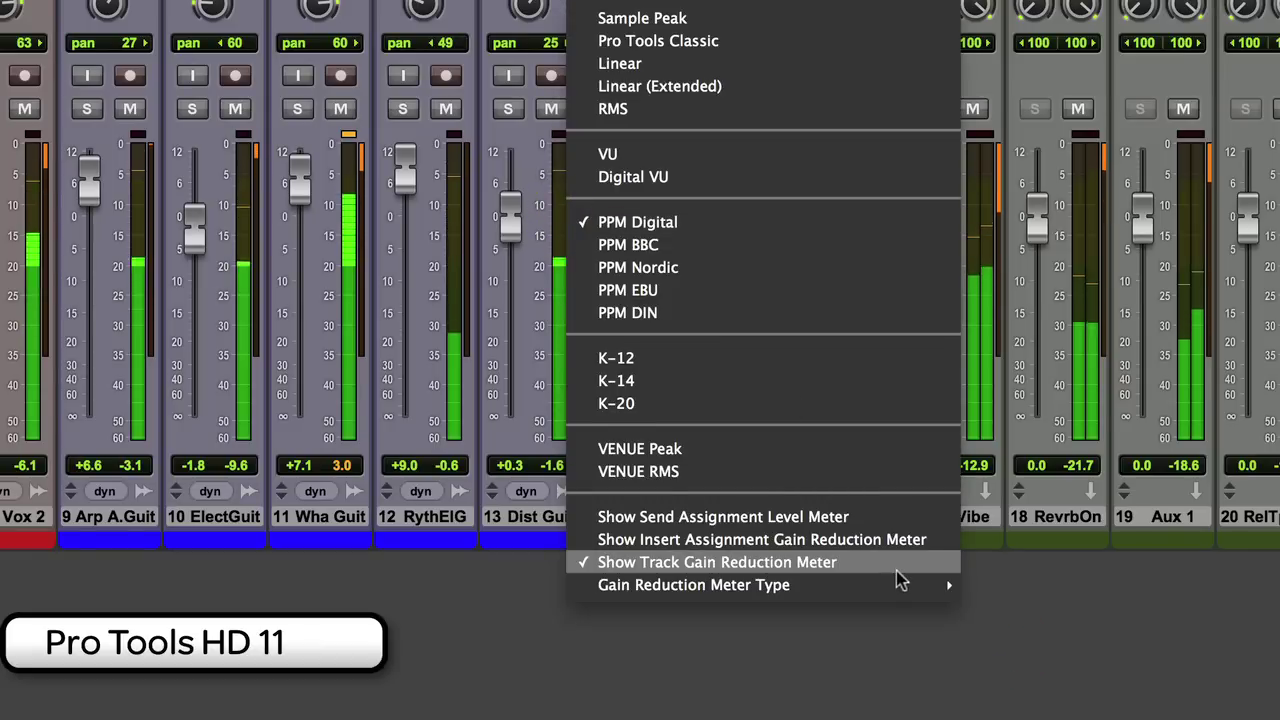
mouse_move(903, 594)
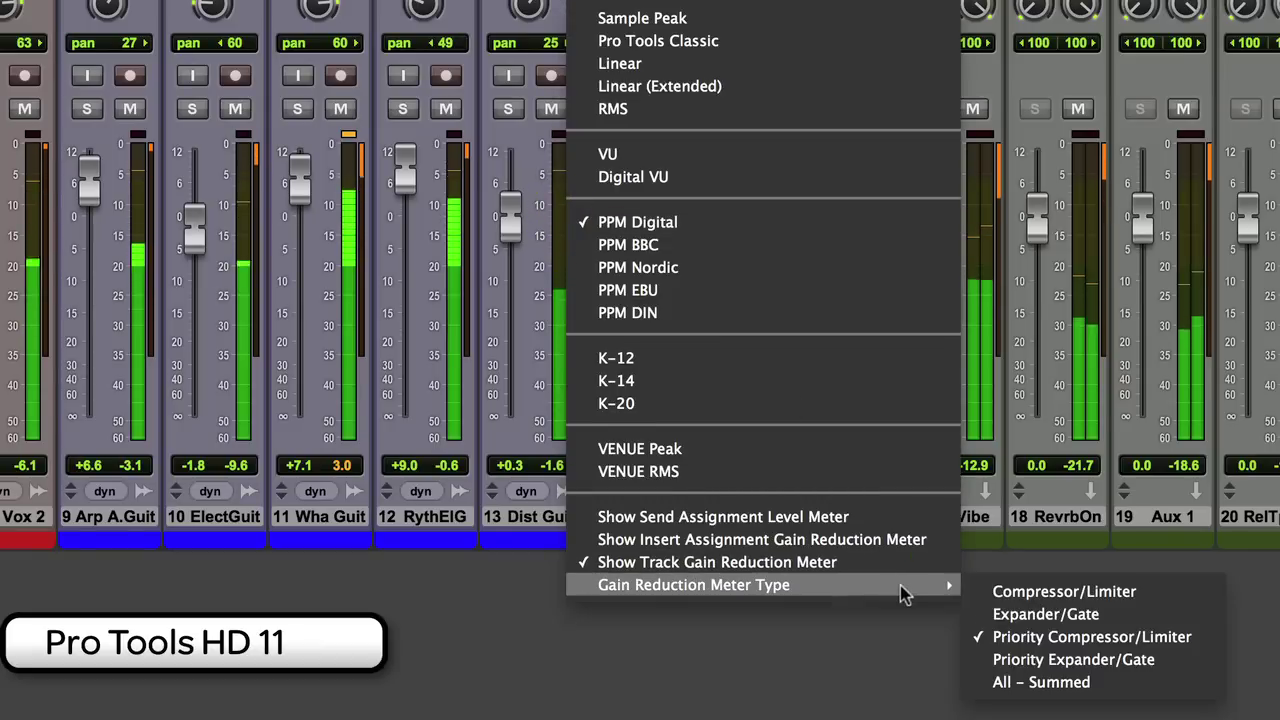
click(1003, 662)
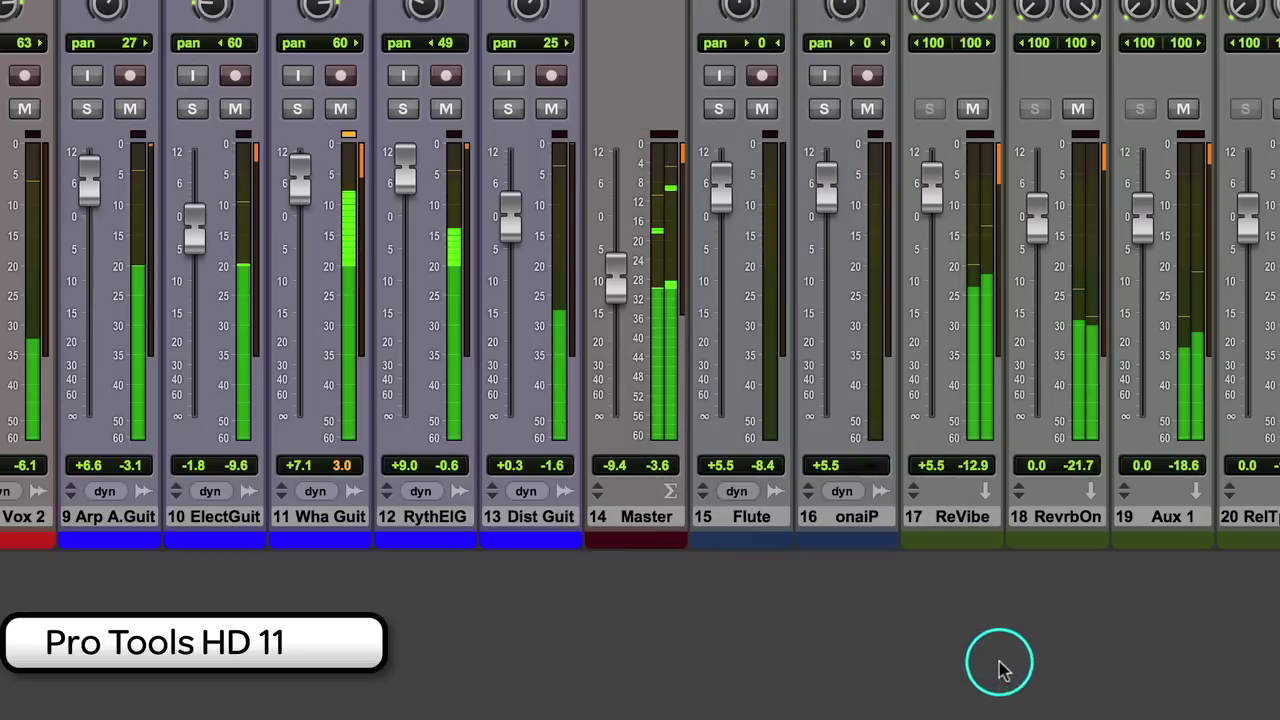
right_click(563, 218)
Set gain reduction to All - Summed and show insert gain-reduction and send level meters.
mouse_move(880, 594)
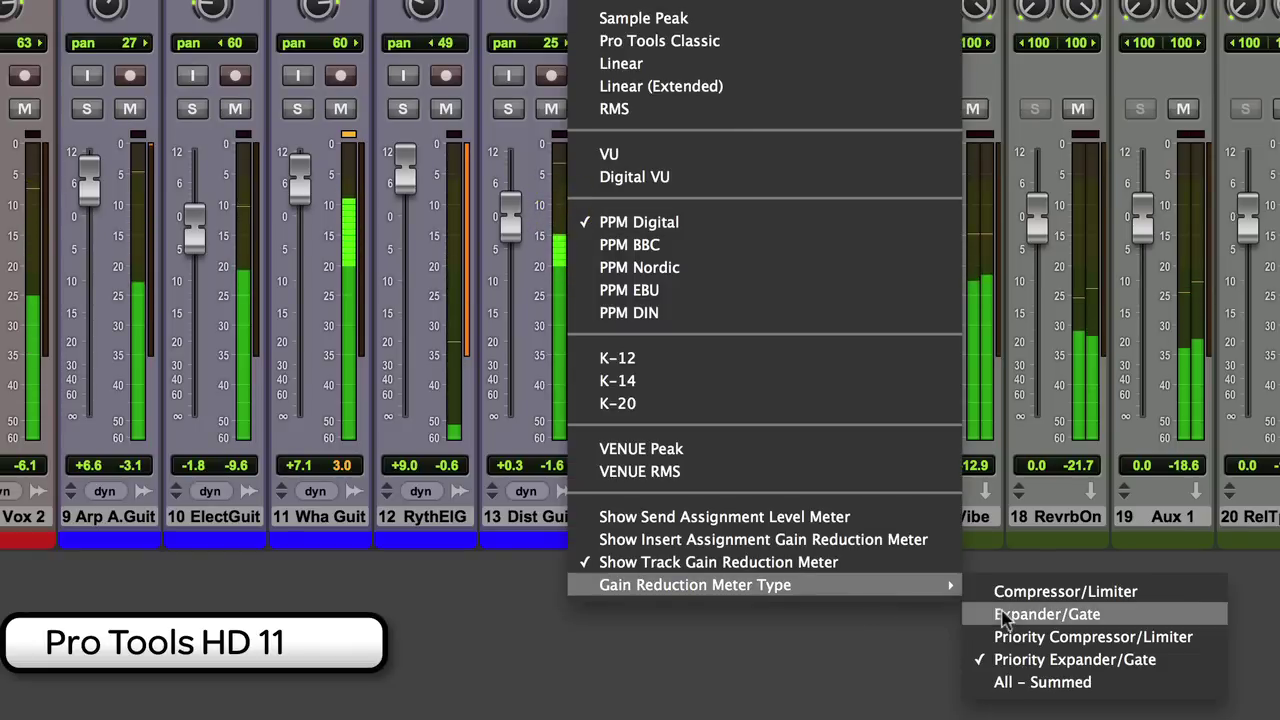
click(1013, 684)
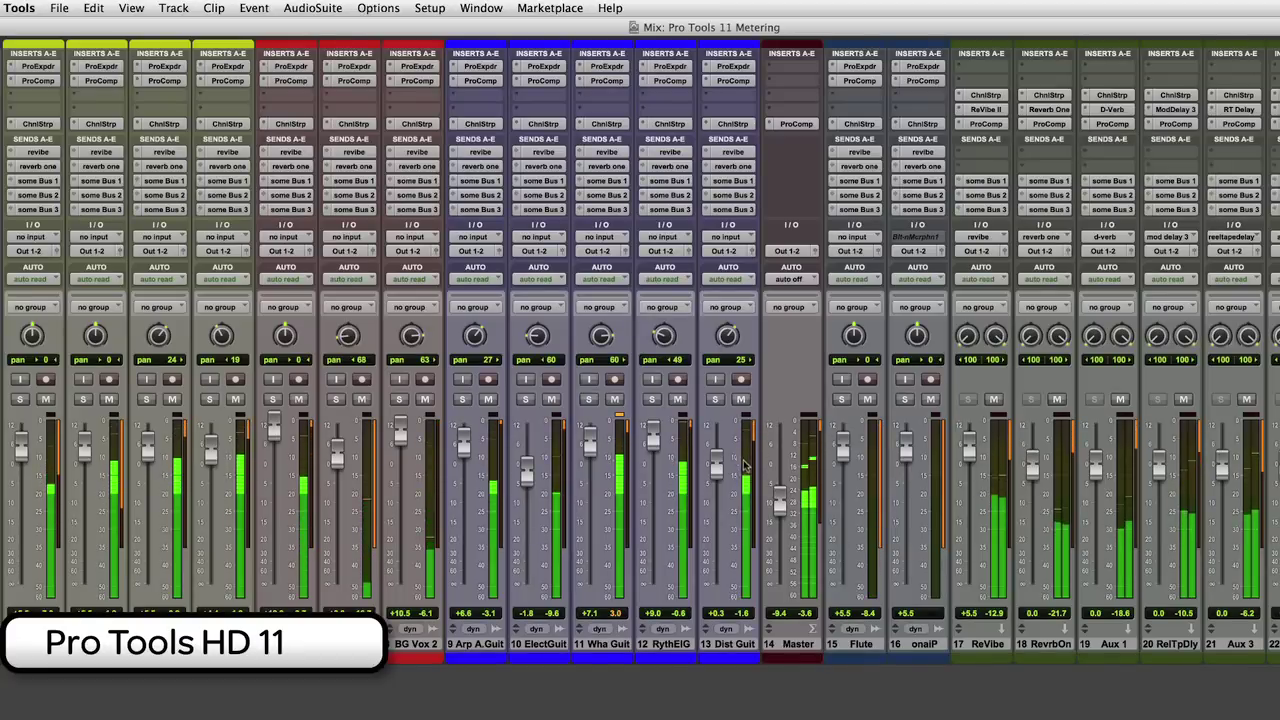
right_click(745, 473)
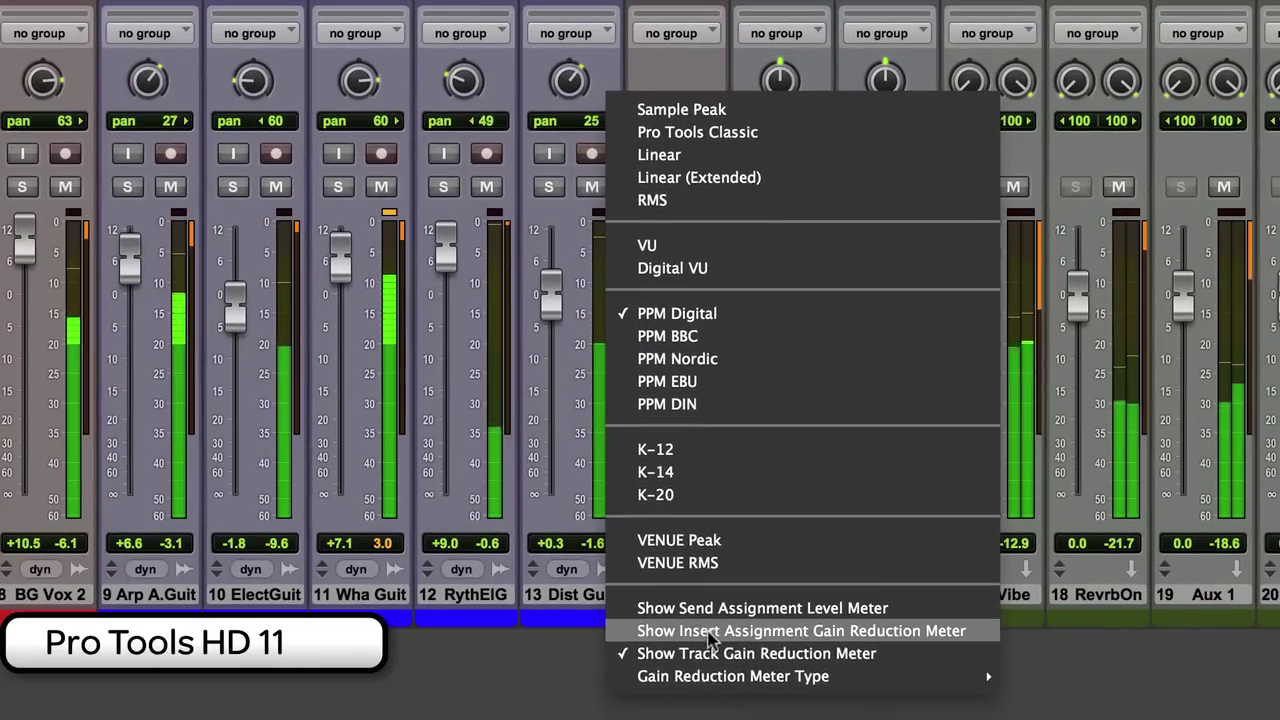
click(706, 631)
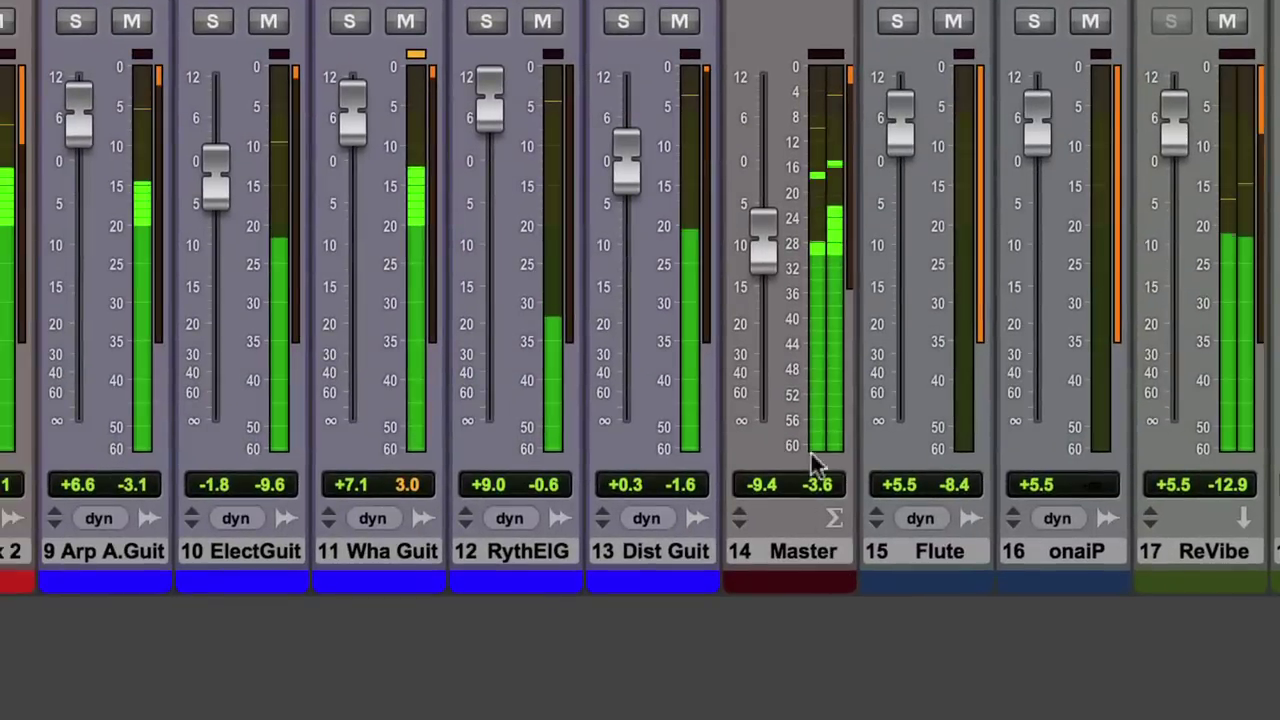
right_click(689, 150)
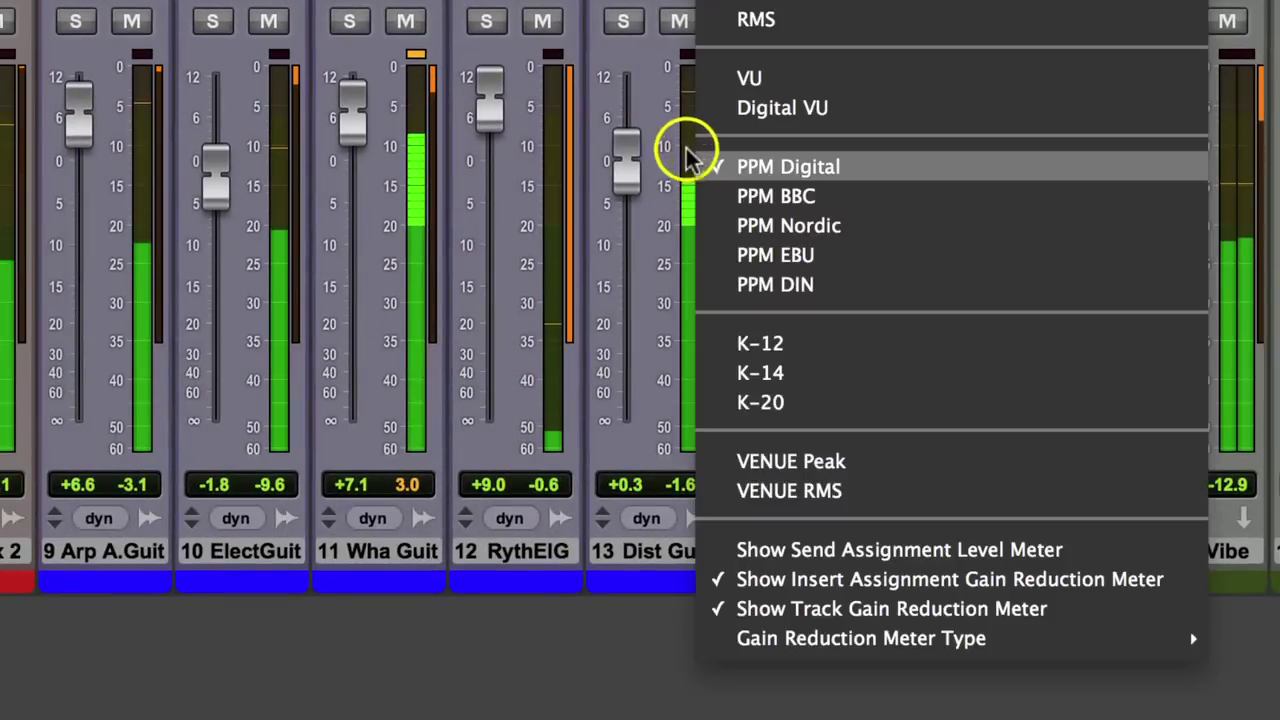
click(863, 549)
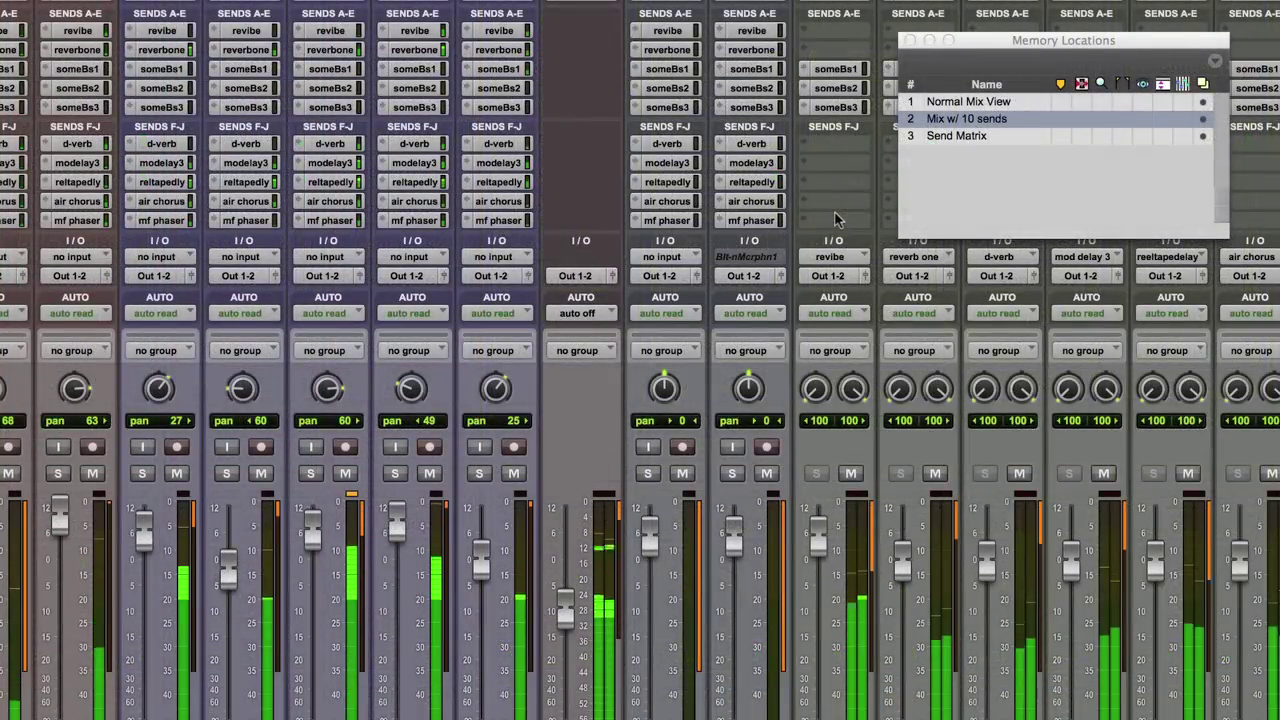
Expand Send A, Send F and Send G into mini faders on every track.
click(476, 36)
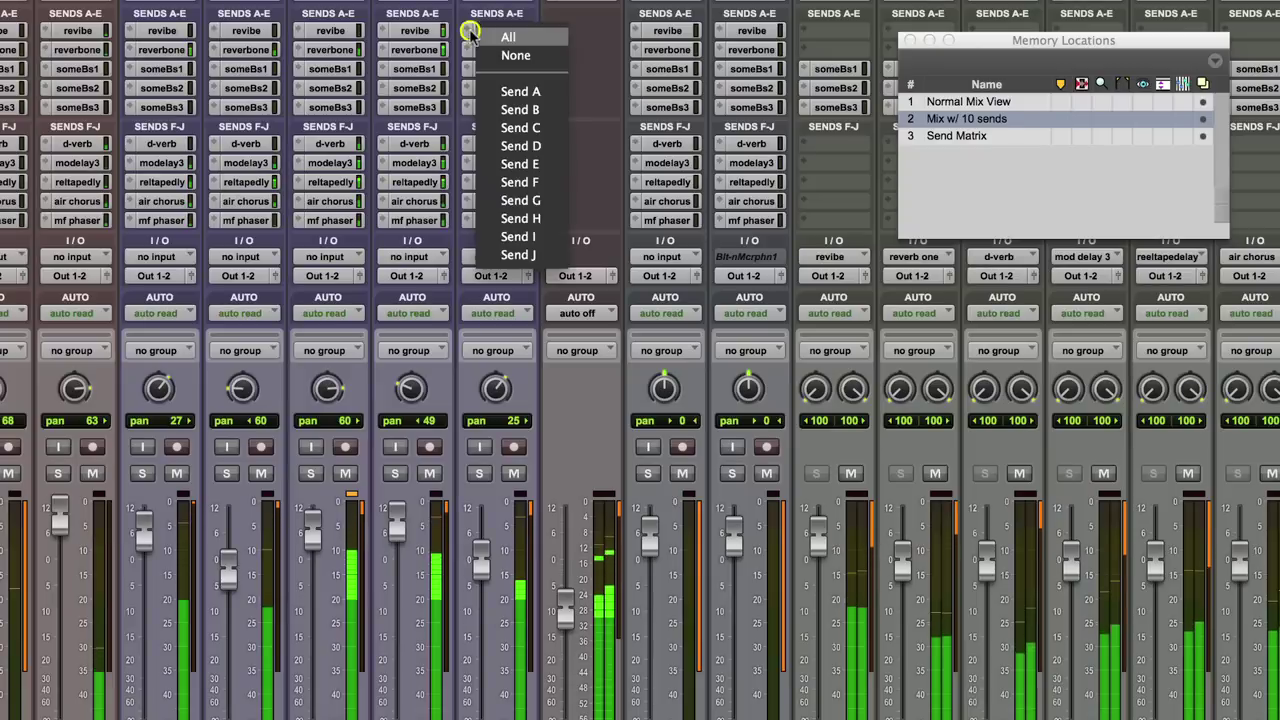
click(520, 91)
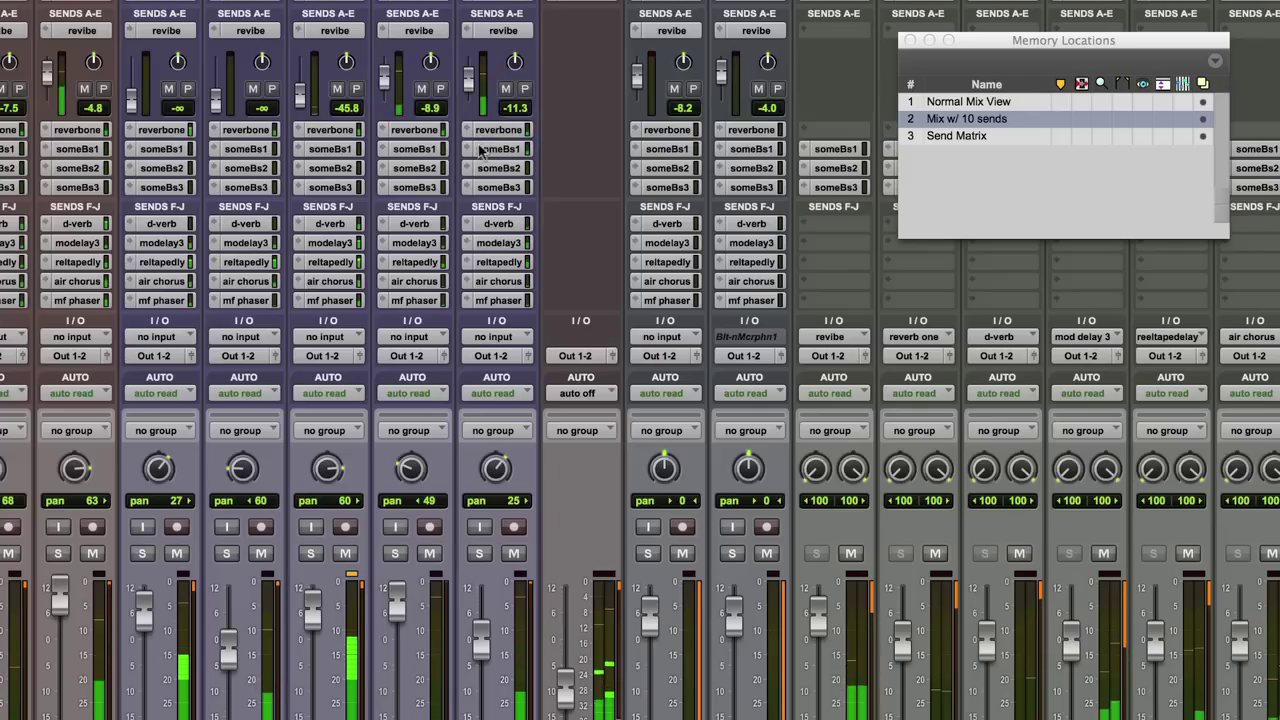
click(467, 206)
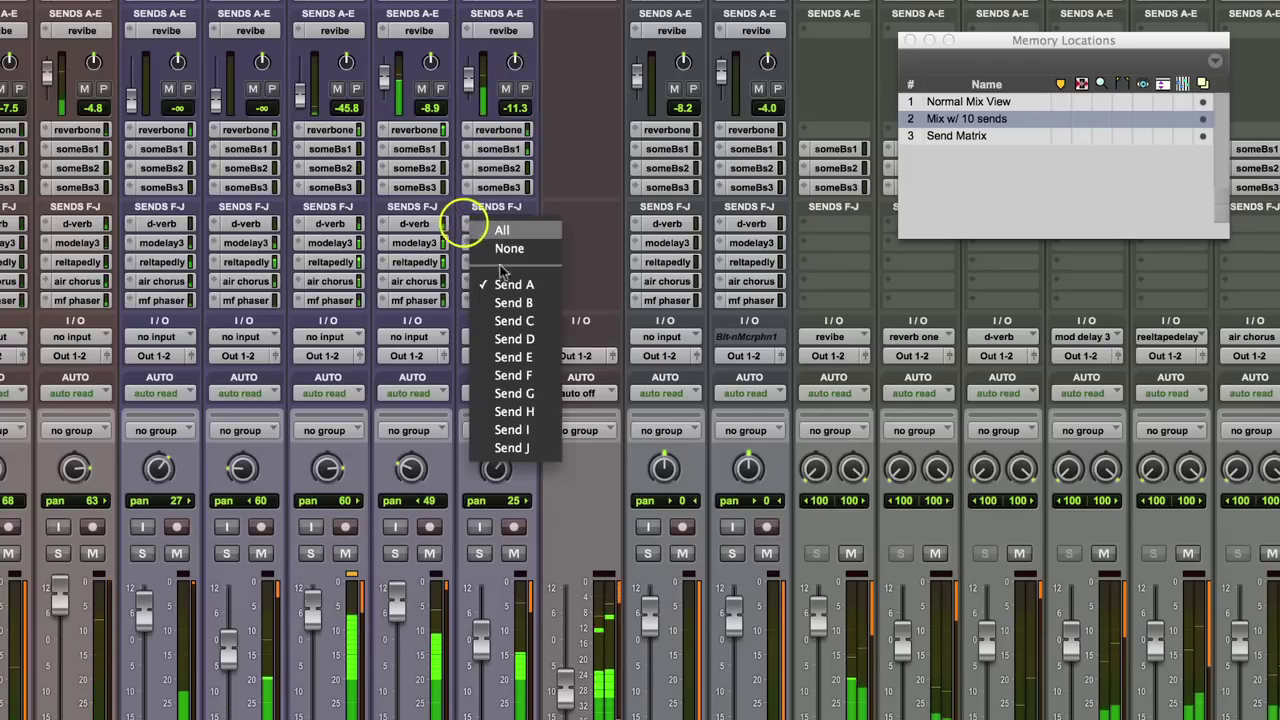
click(520, 375)
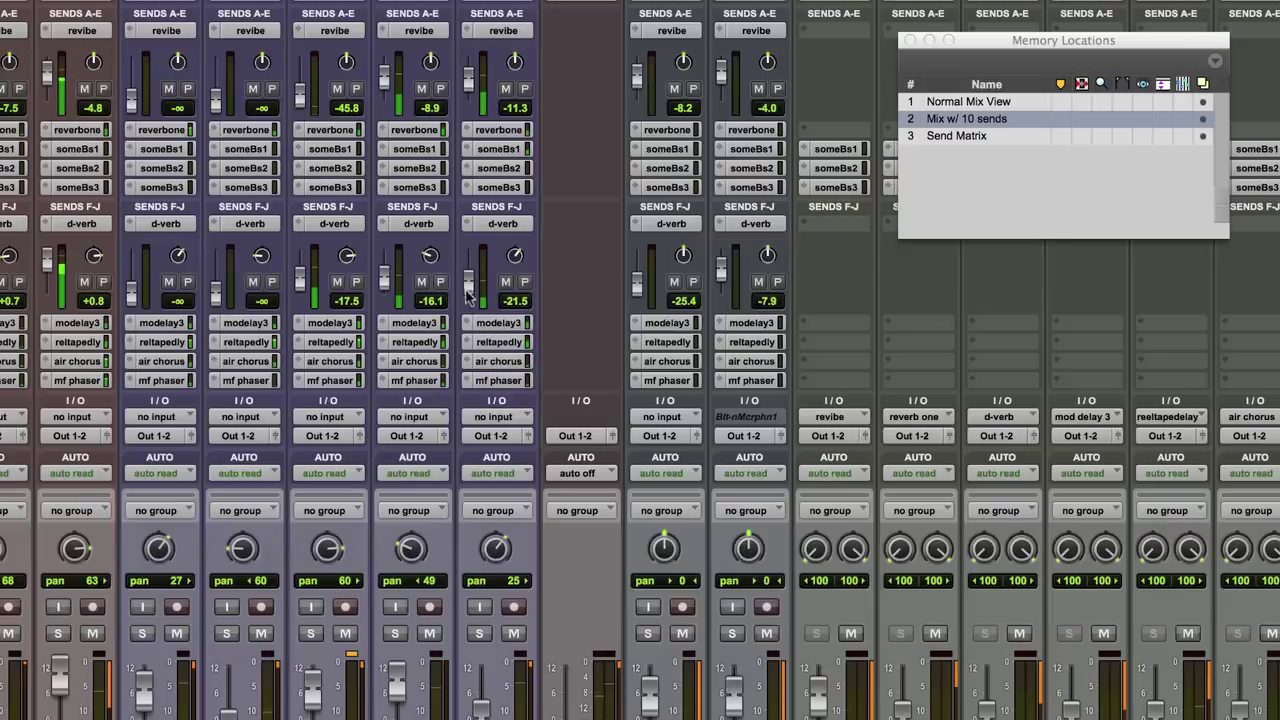
click(468, 348)
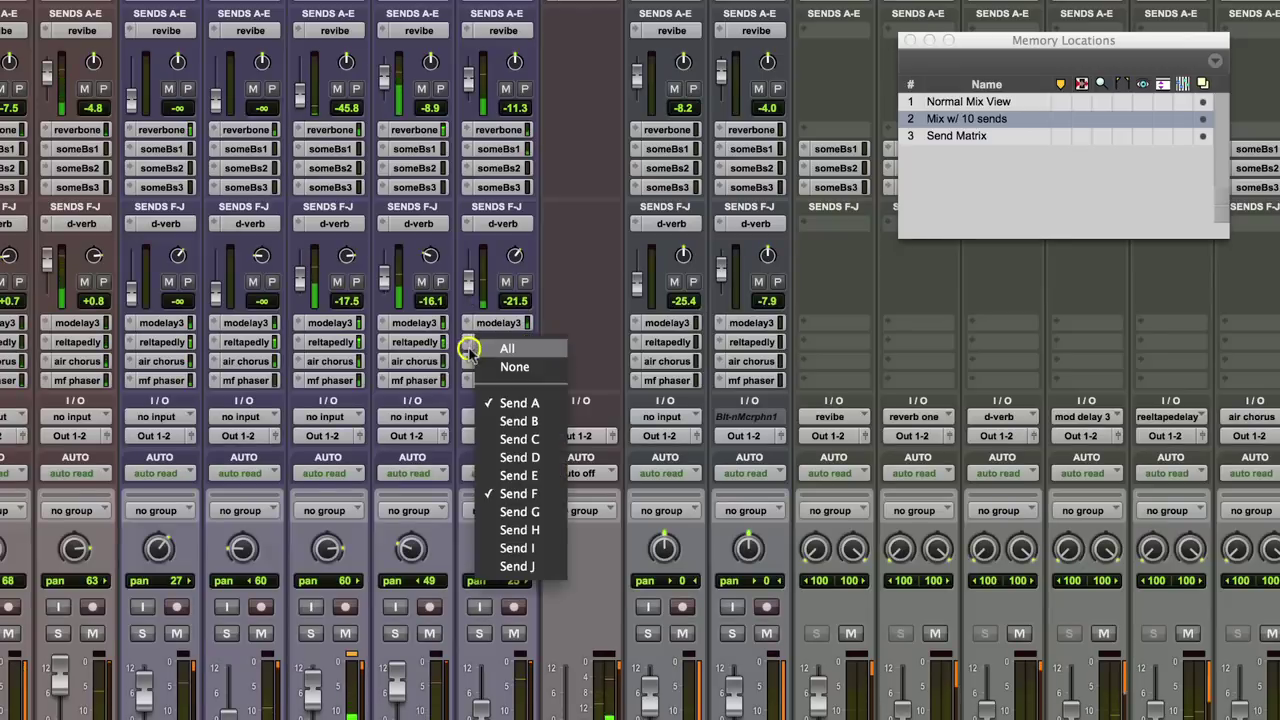
click(535, 513)
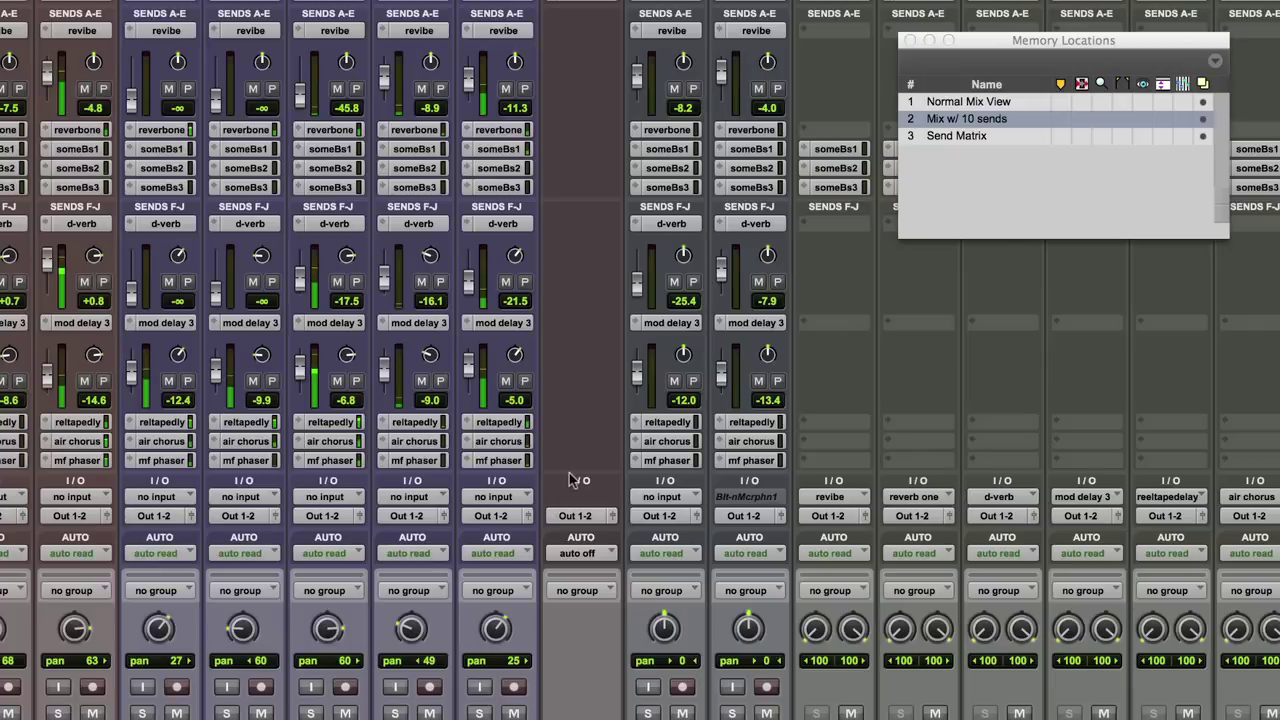
Recall the Normal Mix View, Mix w/ 10 sends and Send Matrix memory locations.
click(955, 102)
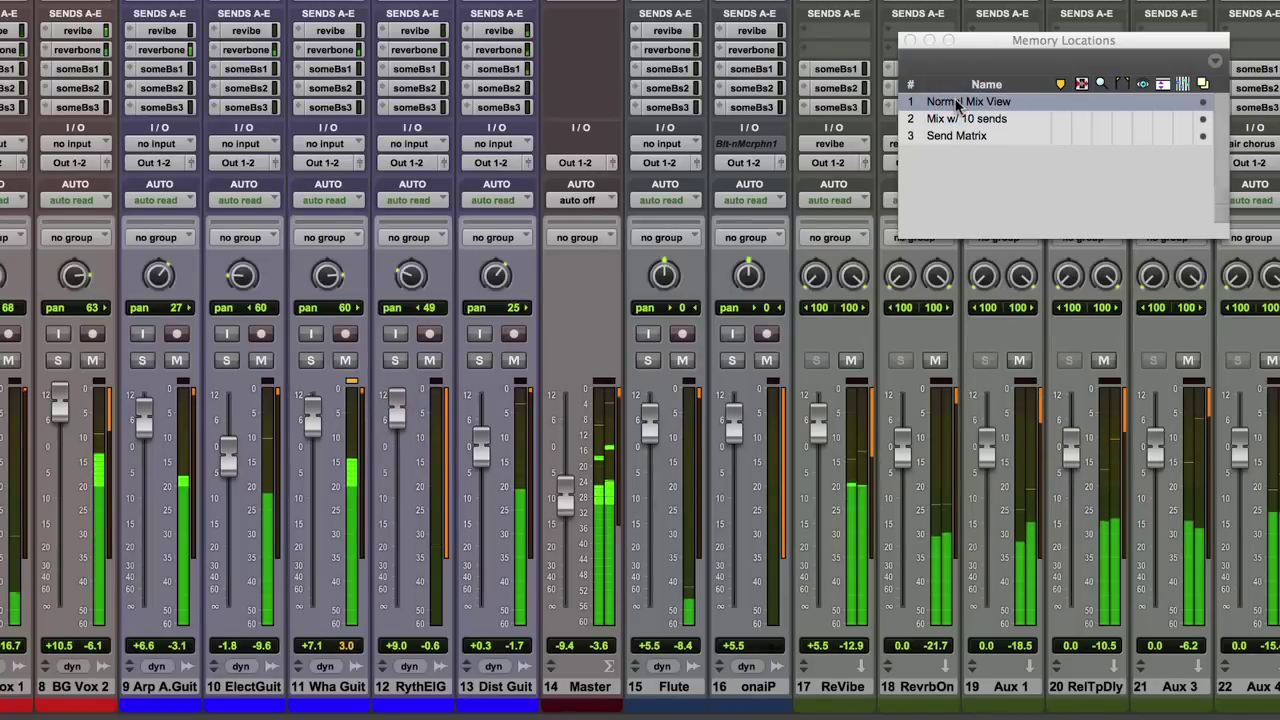
click(963, 119)
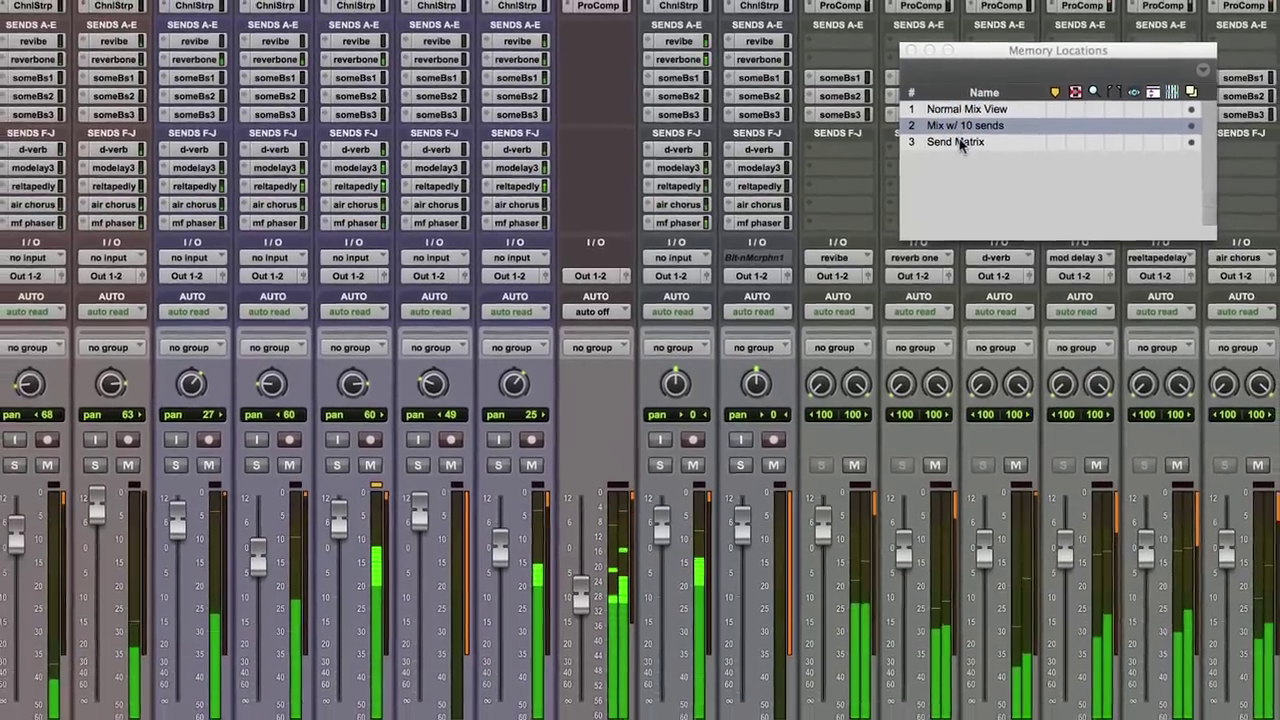
click(958, 136)
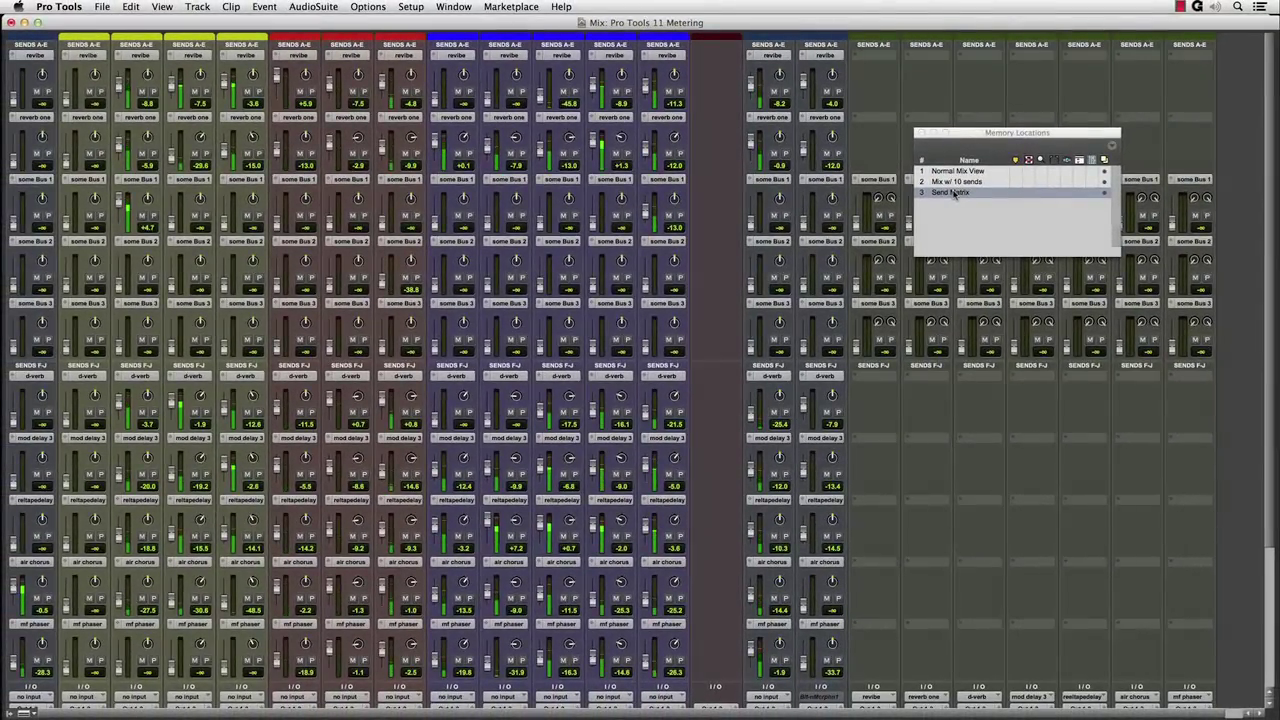
scroll(727, 593, down, 5)
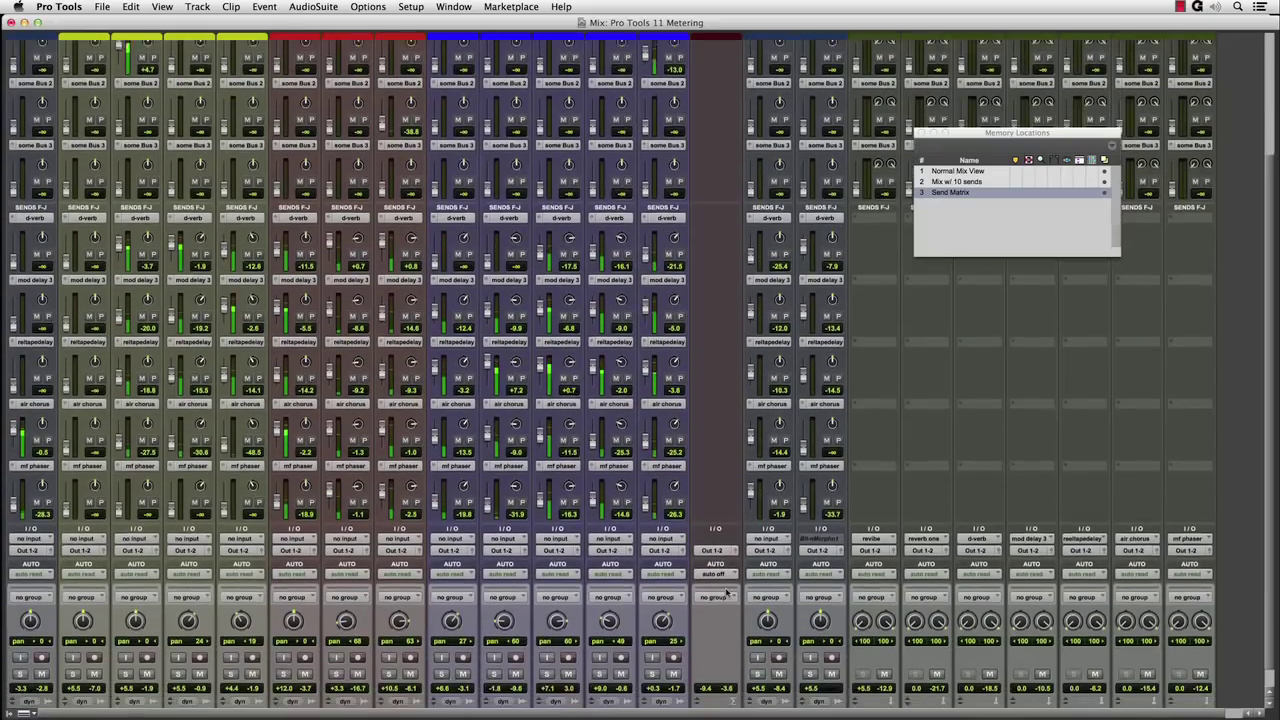
scroll(727, 593, down, 3)
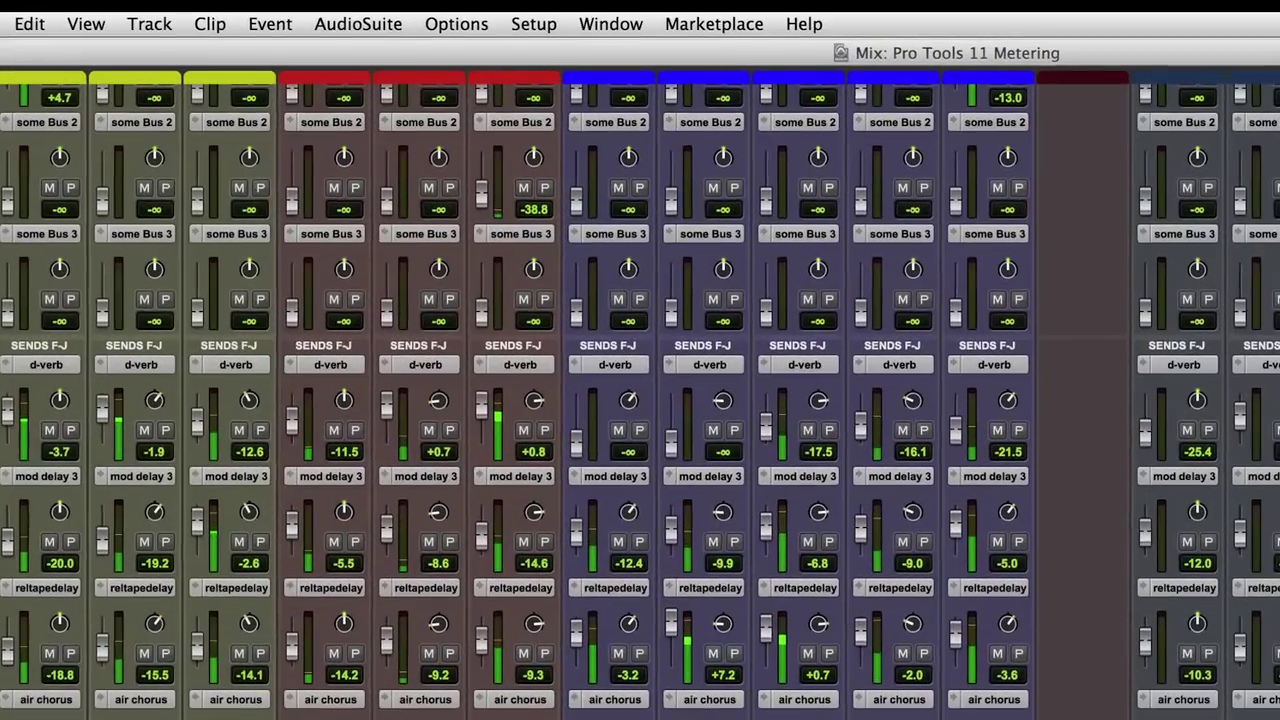
Check the Window Configurations list, then recall Normal Mix View.
click(627, 28)
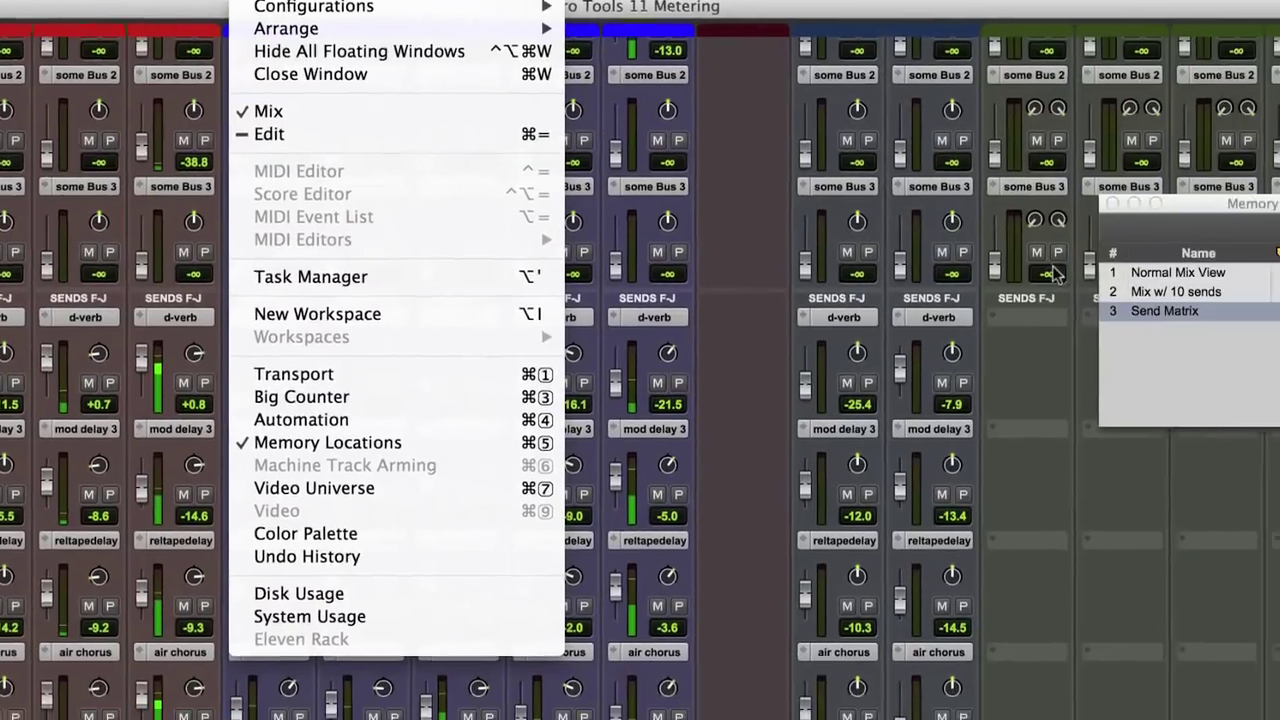
key(Escape)
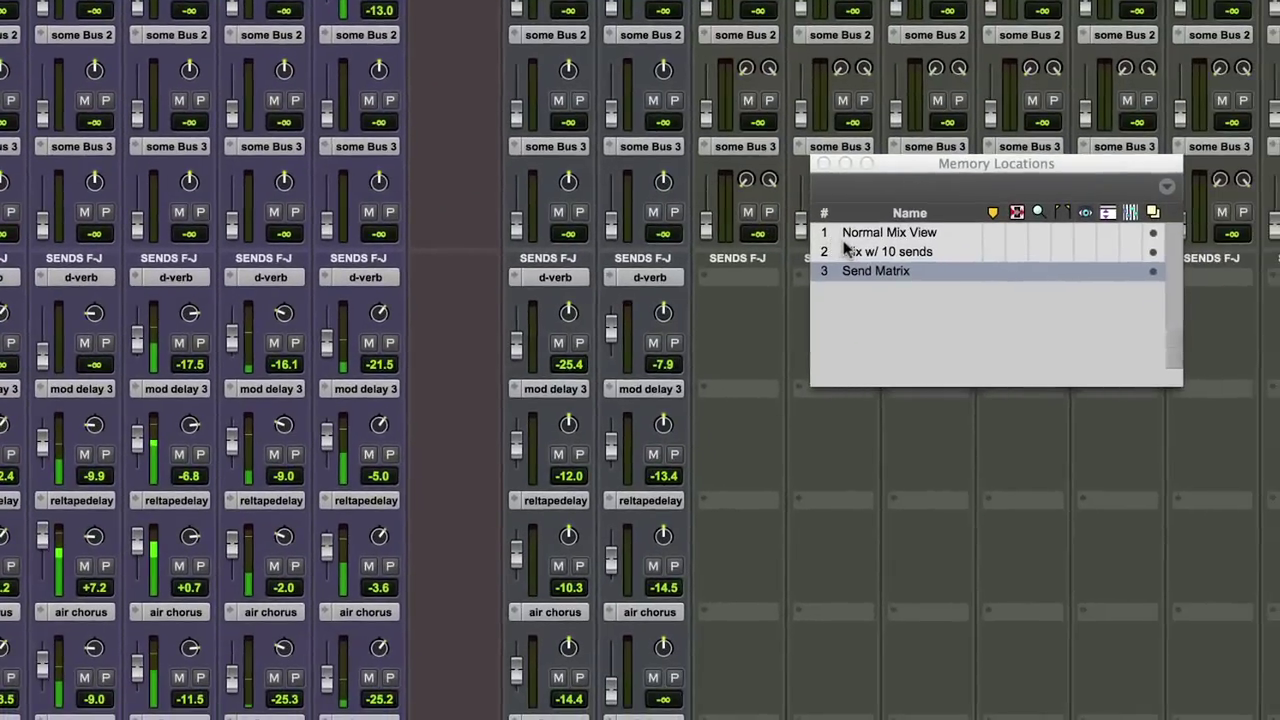
click(860, 238)
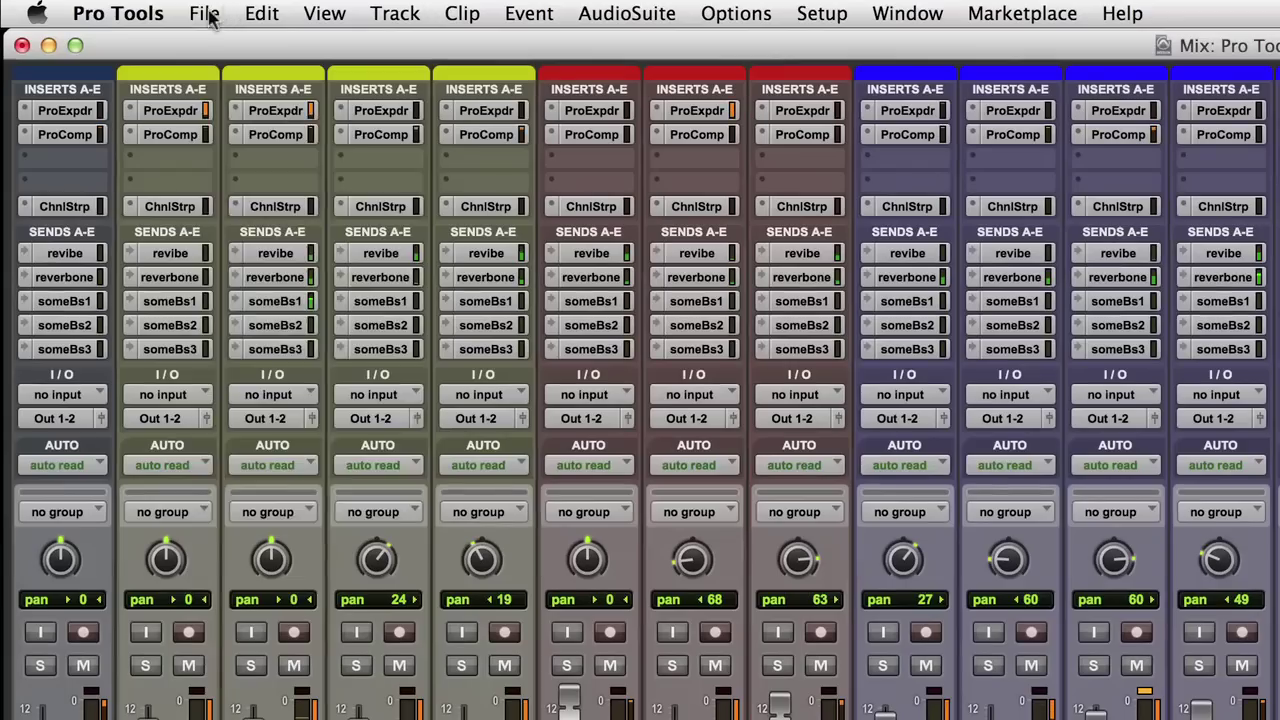
Start saving the session as a system template called 'Pro Tools 11 Metering' in the Eleven Rack category.
click(189, 12)
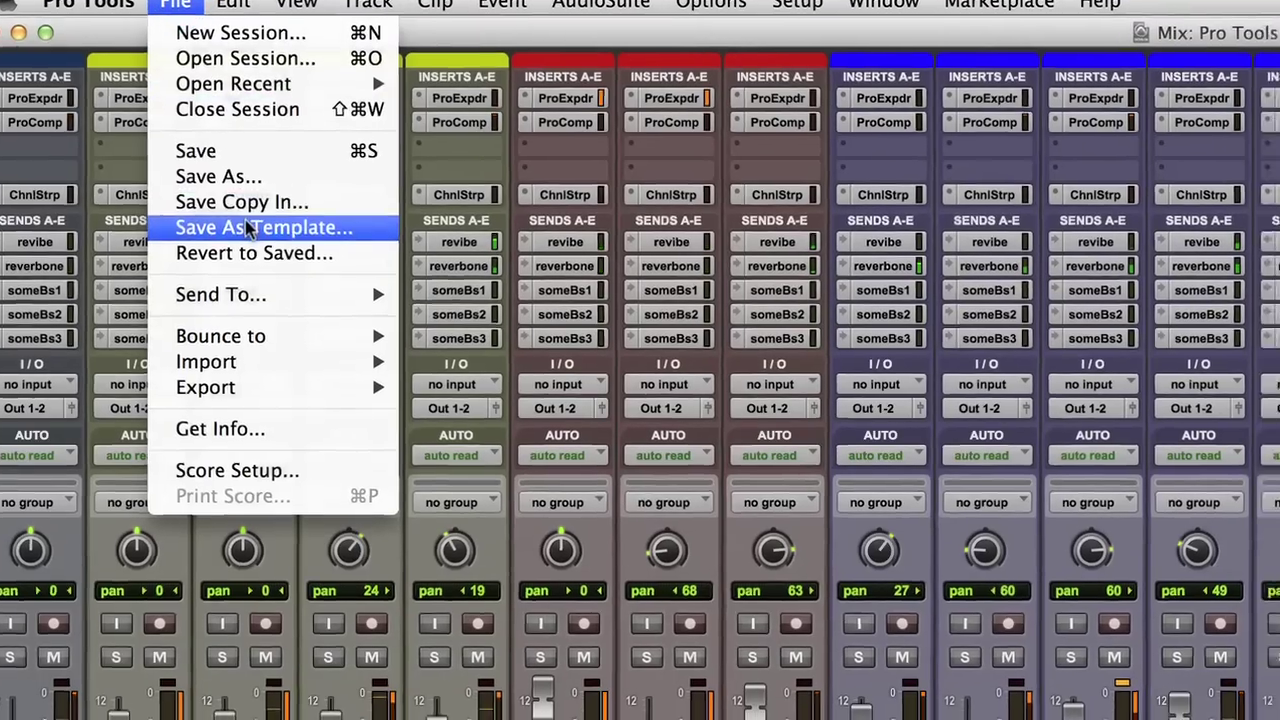
click(285, 239)
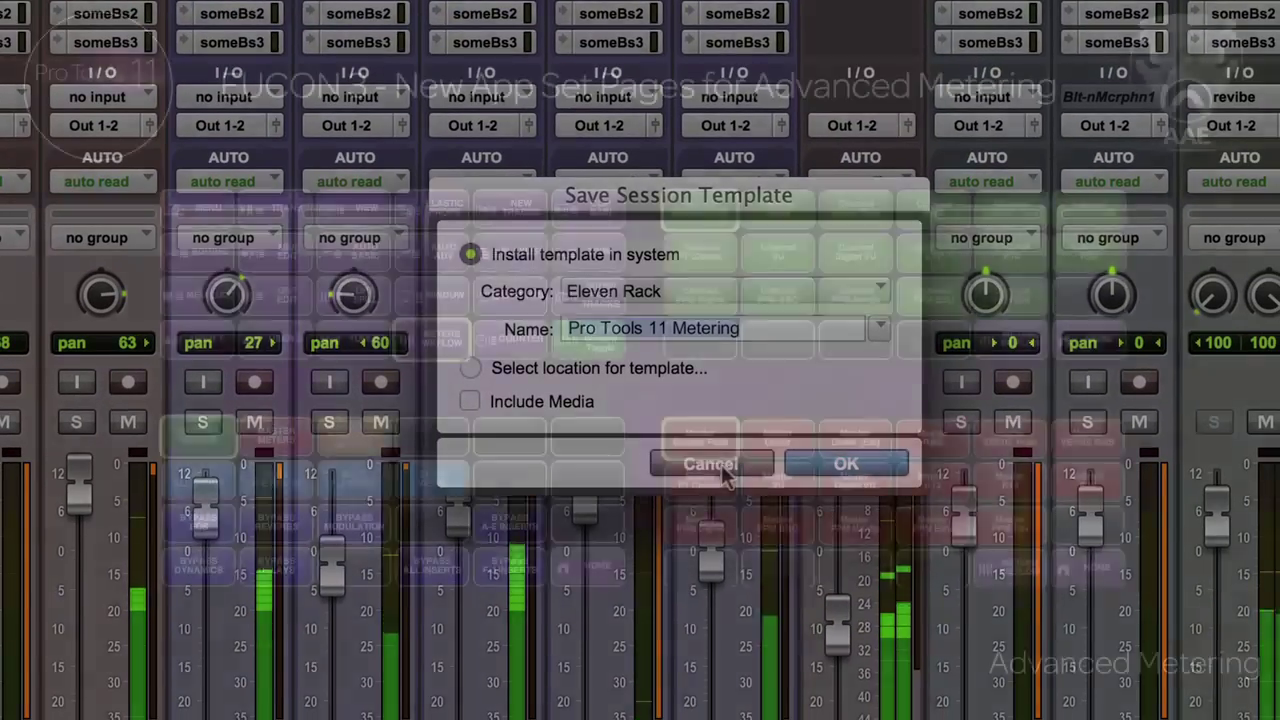